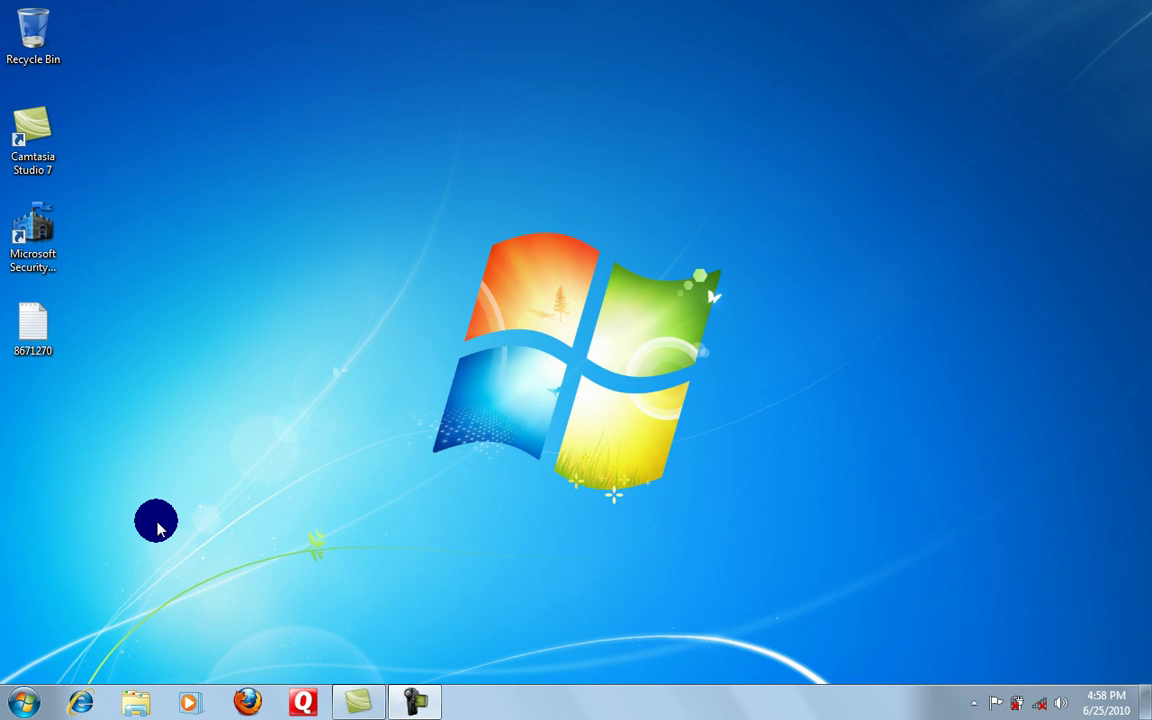
- Open the properties of Local Disk (C:) from the computer's list of drives
left_click(20, 700)
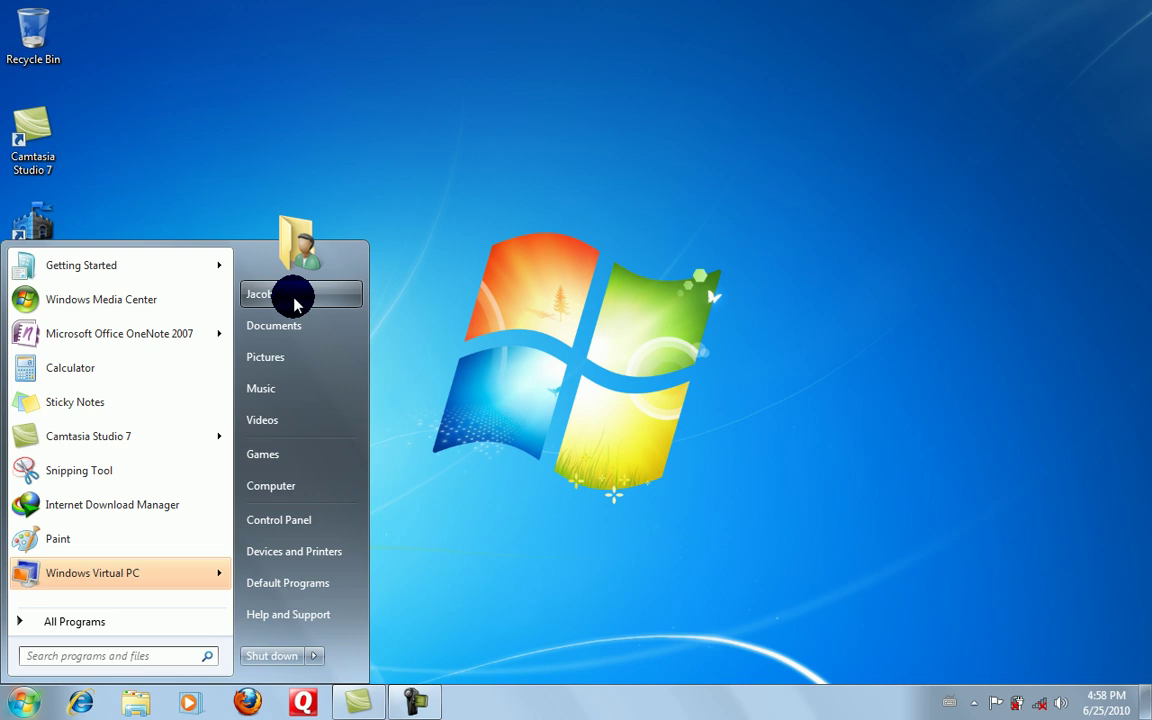
left_click(296, 484)
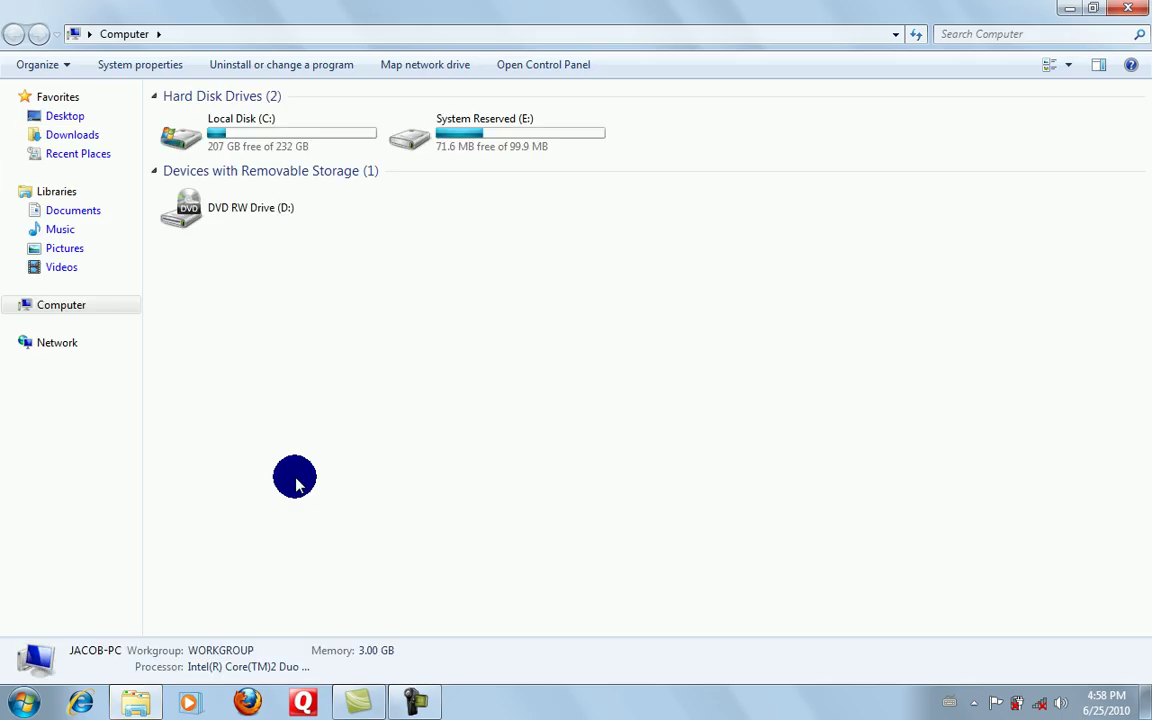
left_click(280, 122)
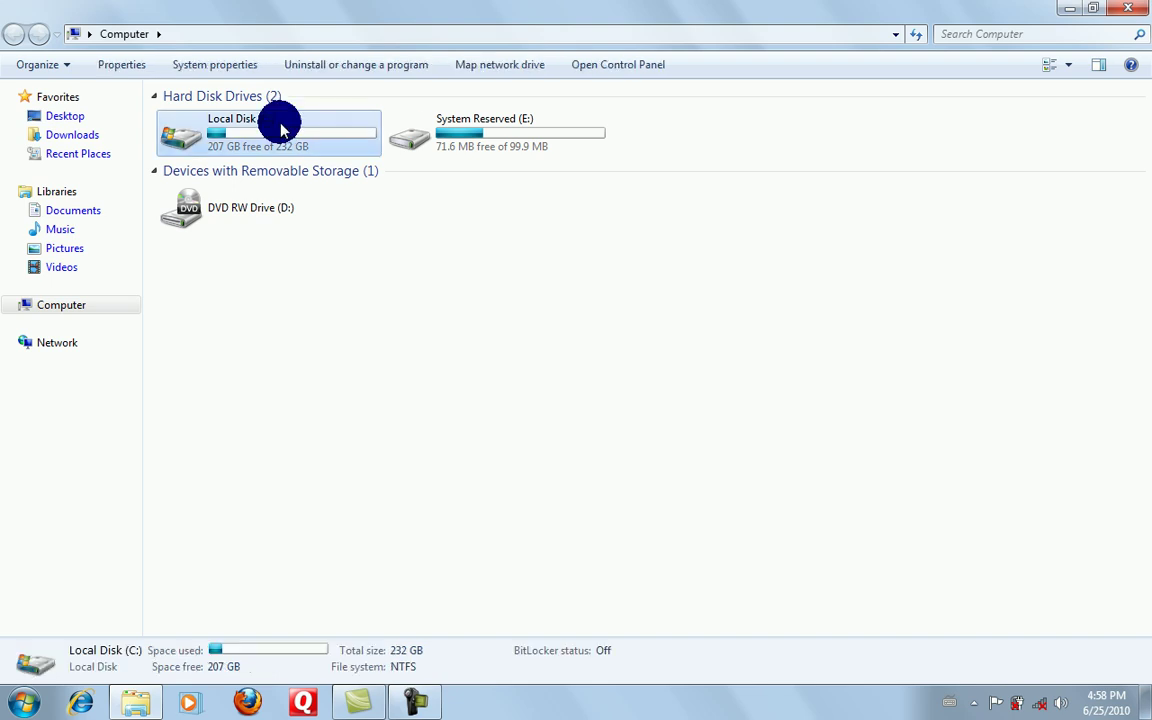
right_click(281, 127)
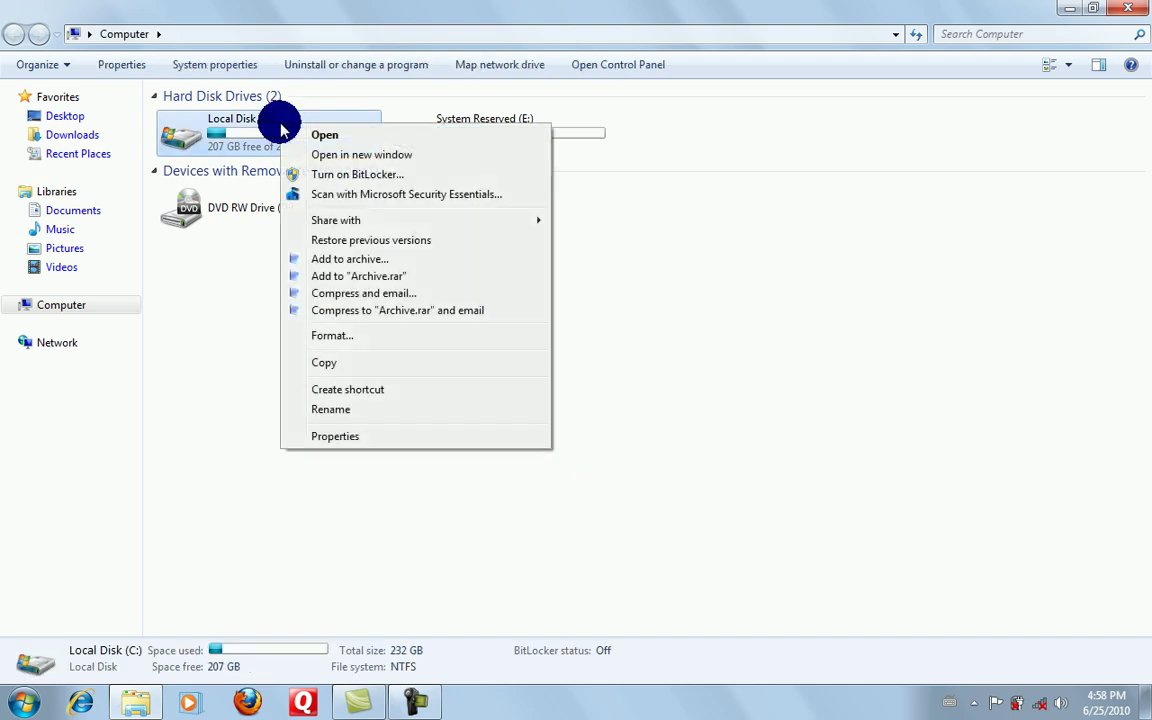
left_click(334, 437)
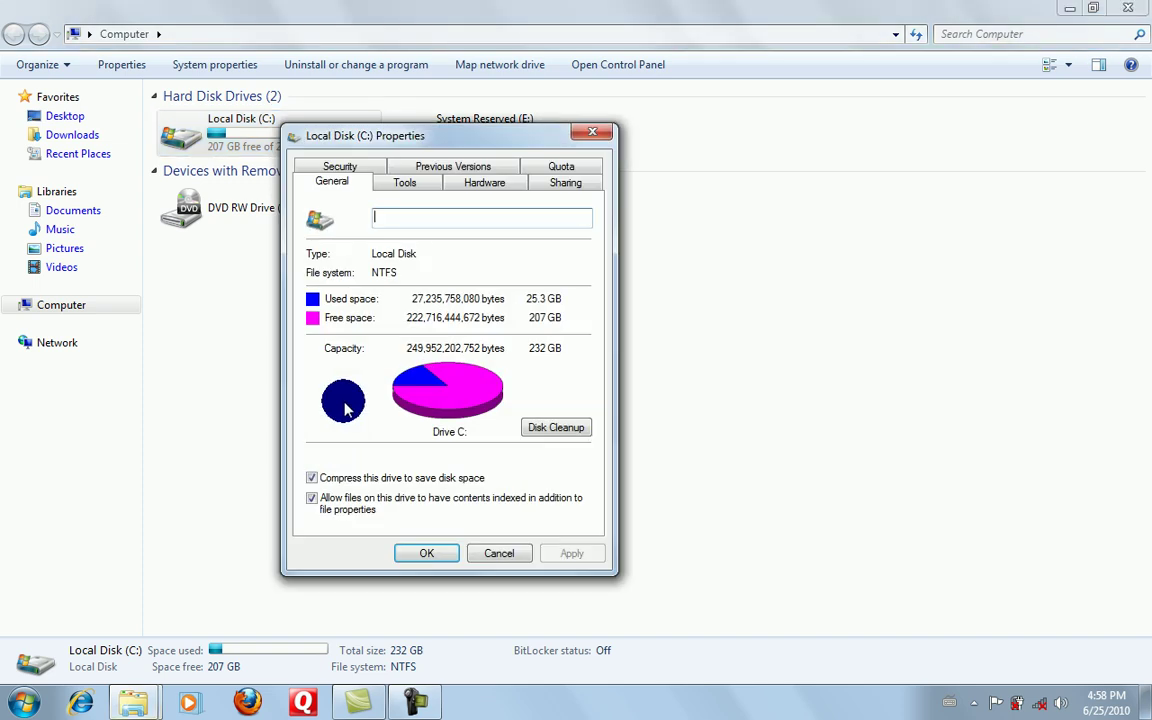
- Look through the C: drive's Tools, Security, Quota, Hardware and Previous Versions properties, and close the dialog
left_click(405, 182)
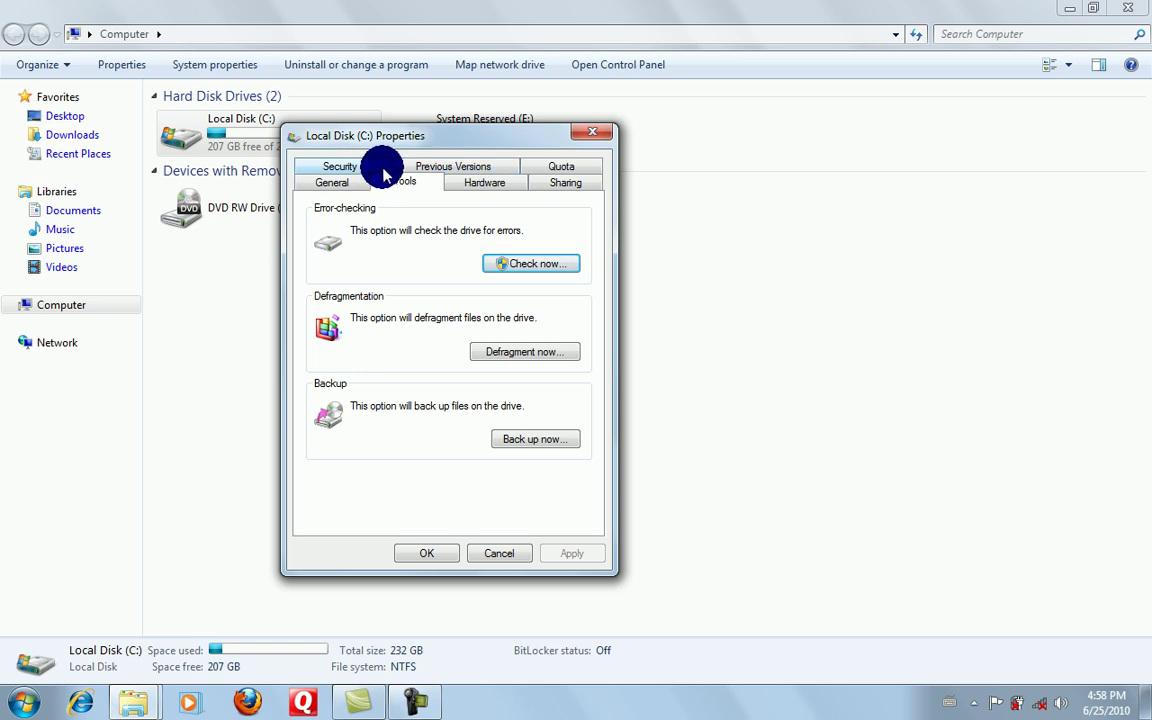
left_click(340, 165)
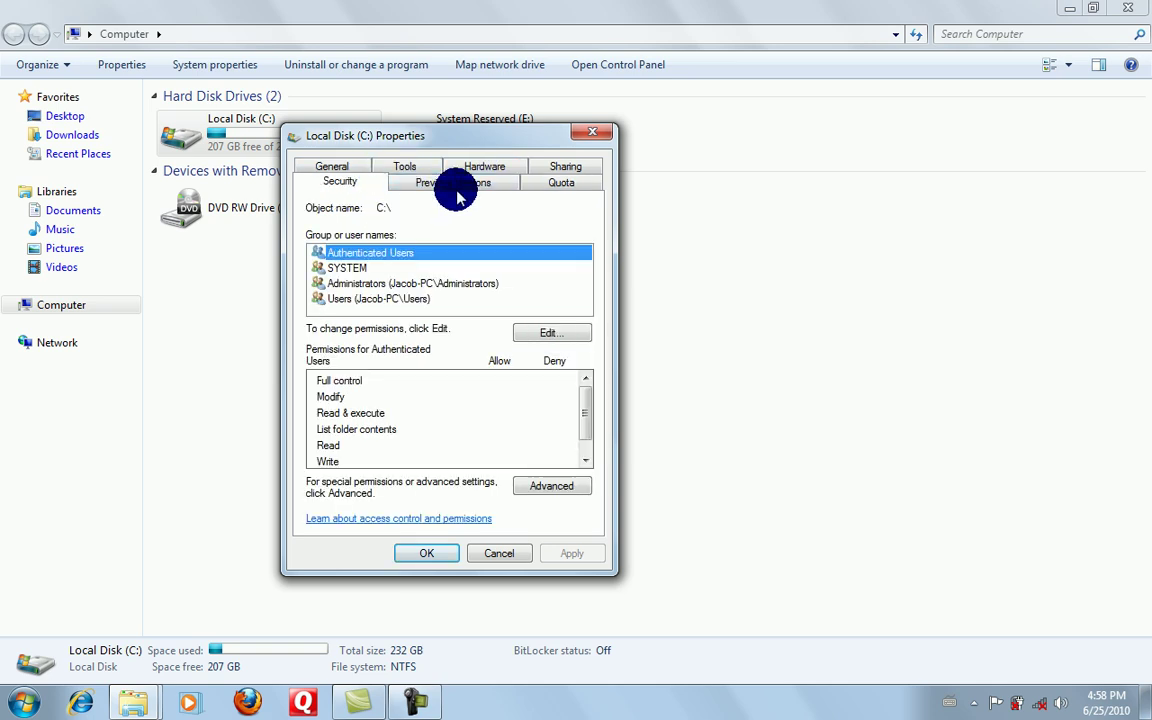
left_click(561, 182)
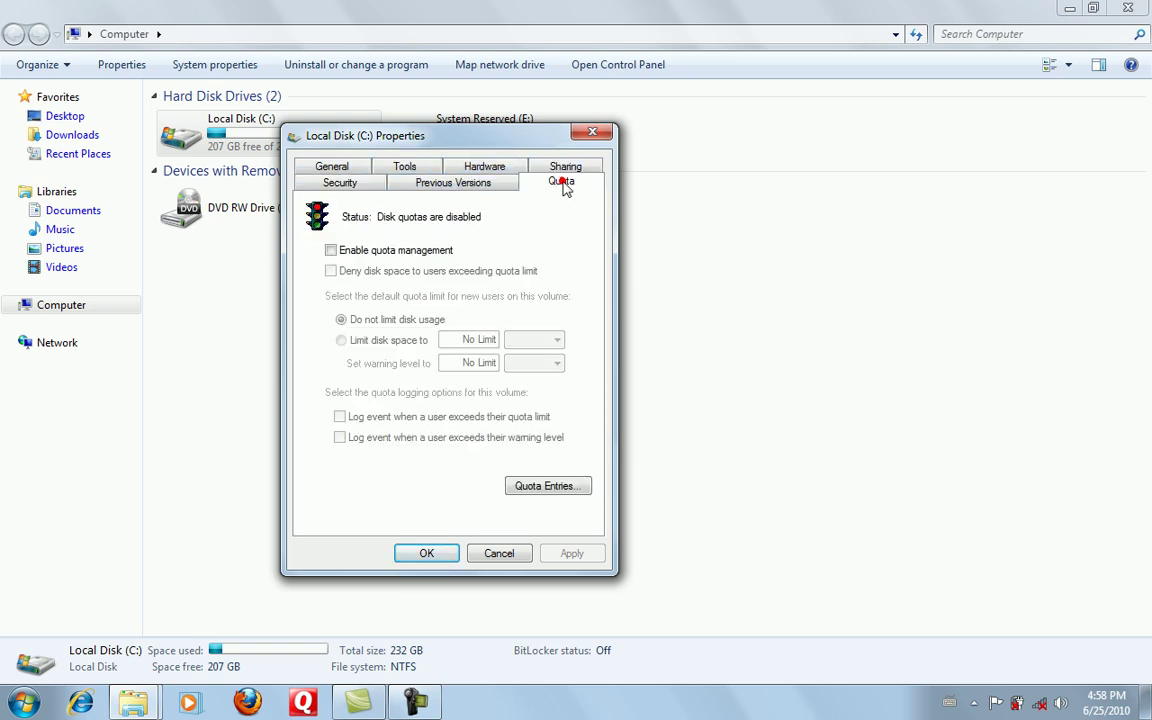
left_click(479, 166)
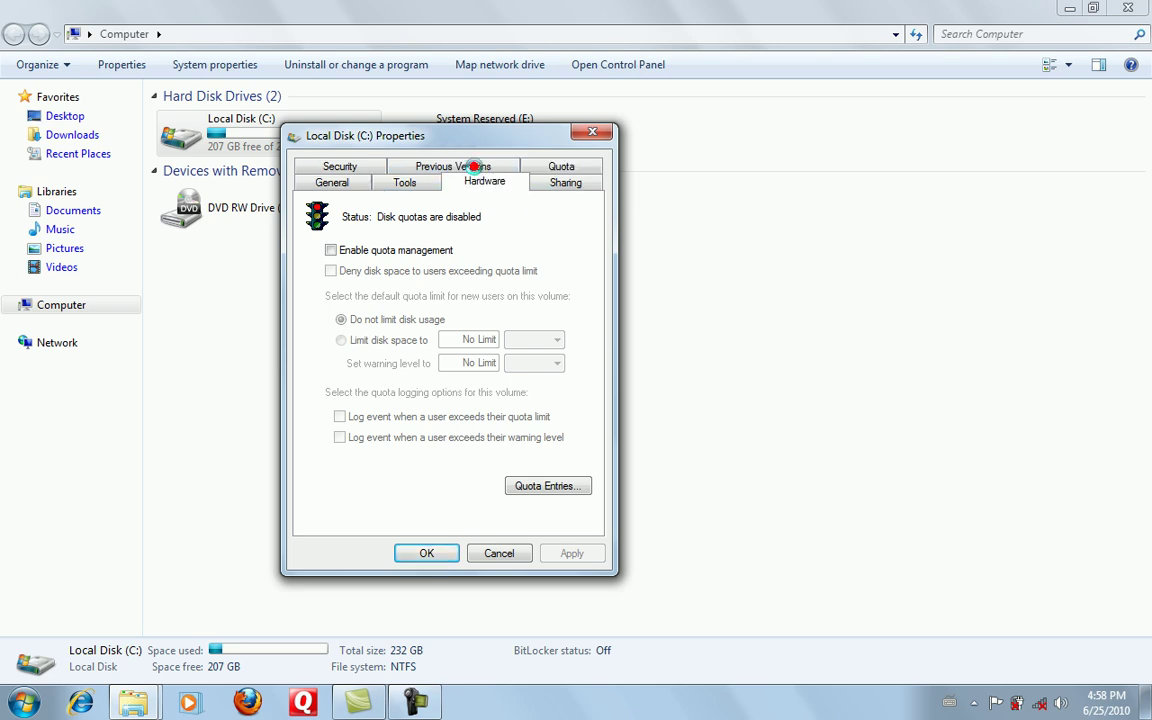
left_click(378, 163)
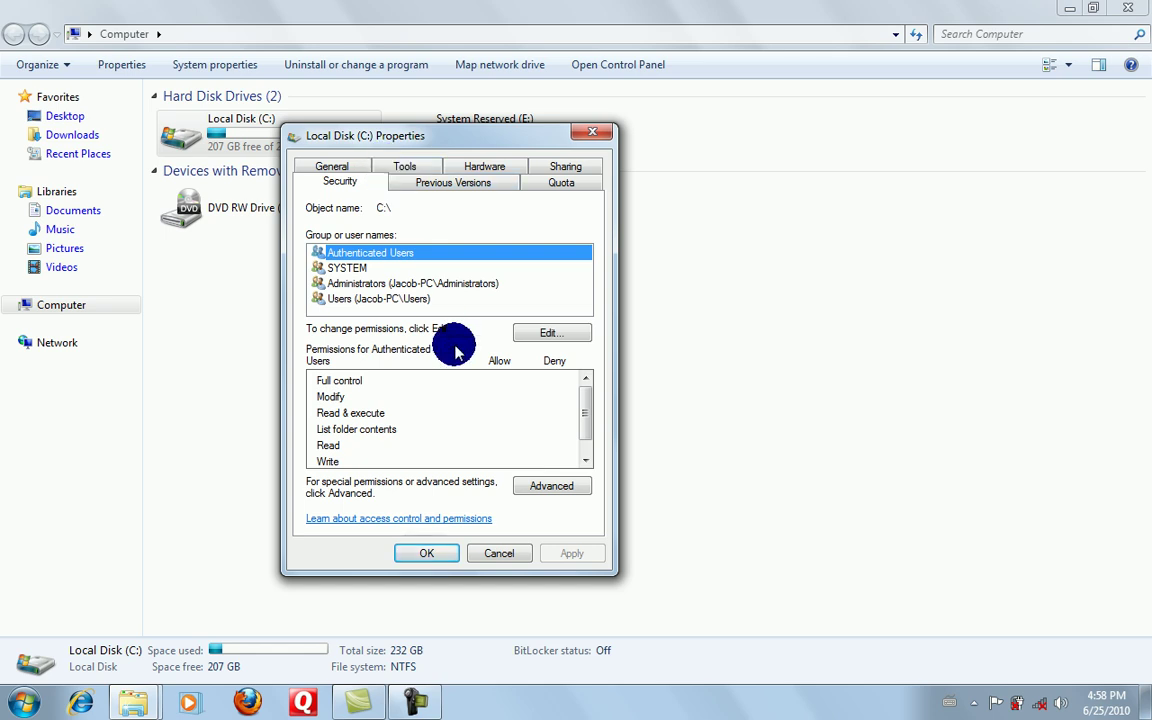
left_click(460, 177)
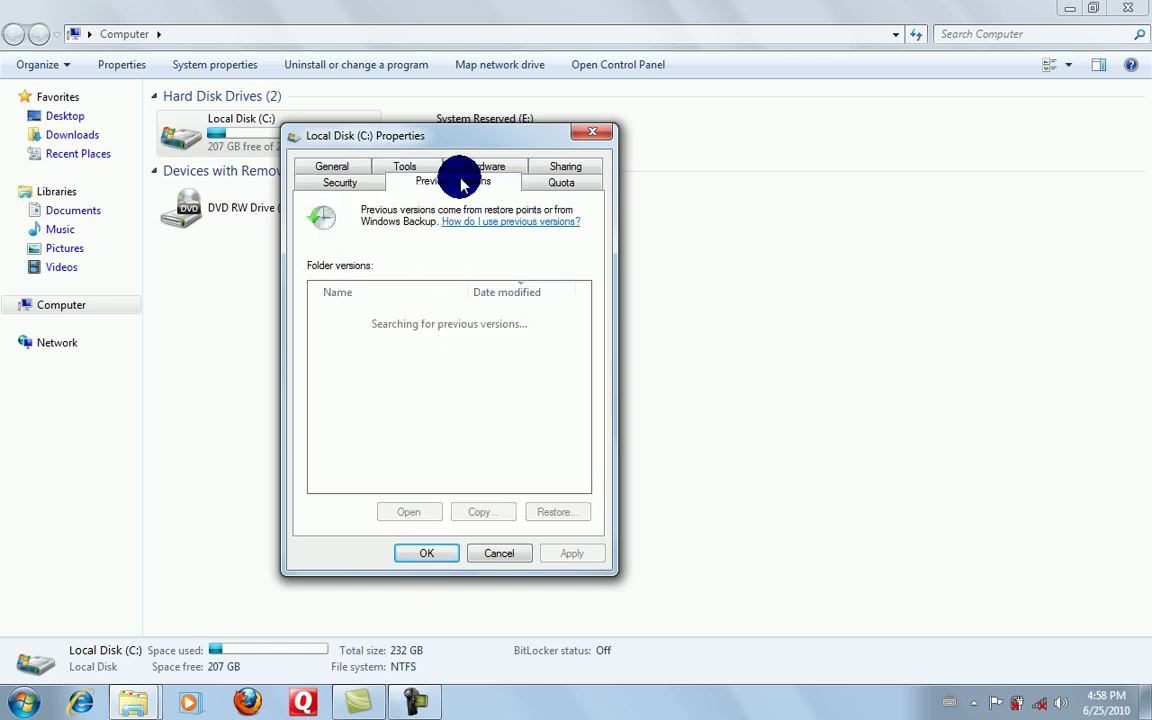
left_click(540, 185)
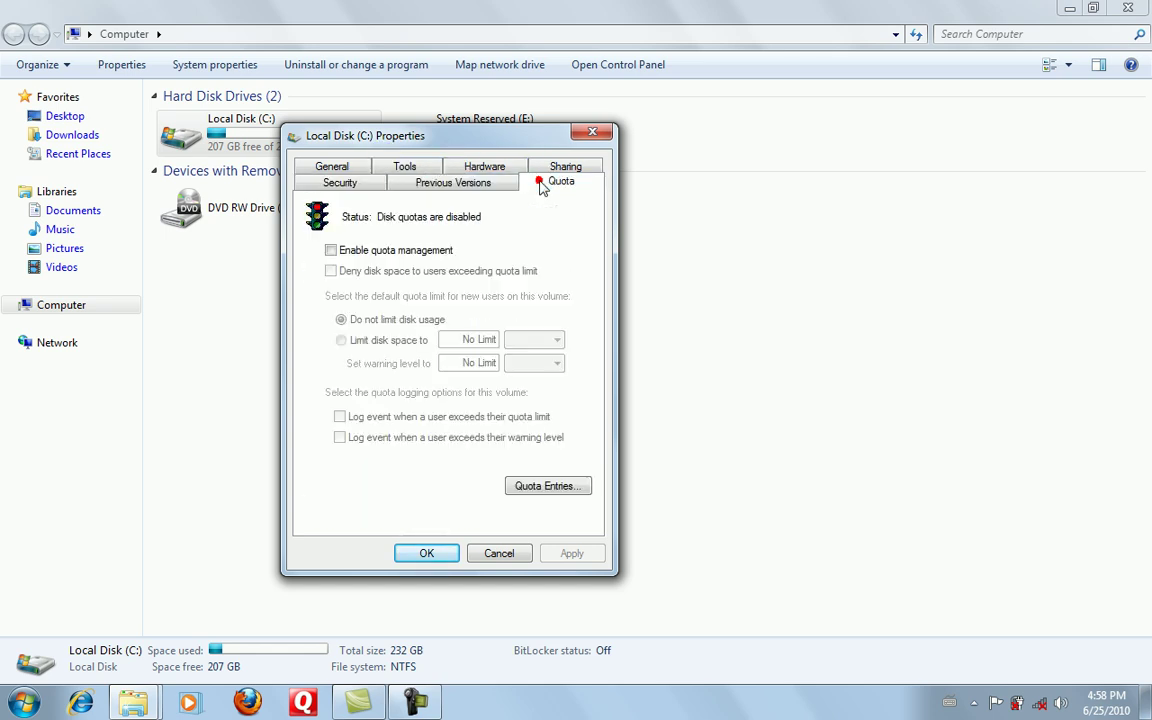
left_click(593, 137)
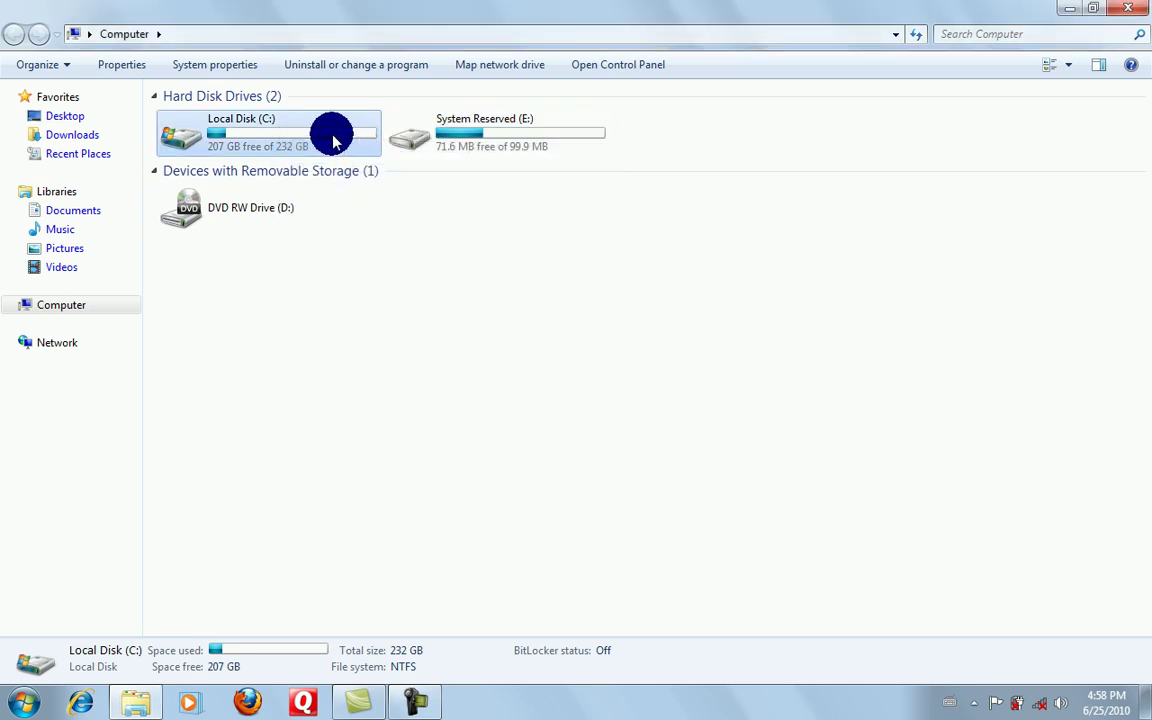
- Enable compression of Local Disk (C:) to save disk space in its properties and apply the setting
right_click(332, 137)
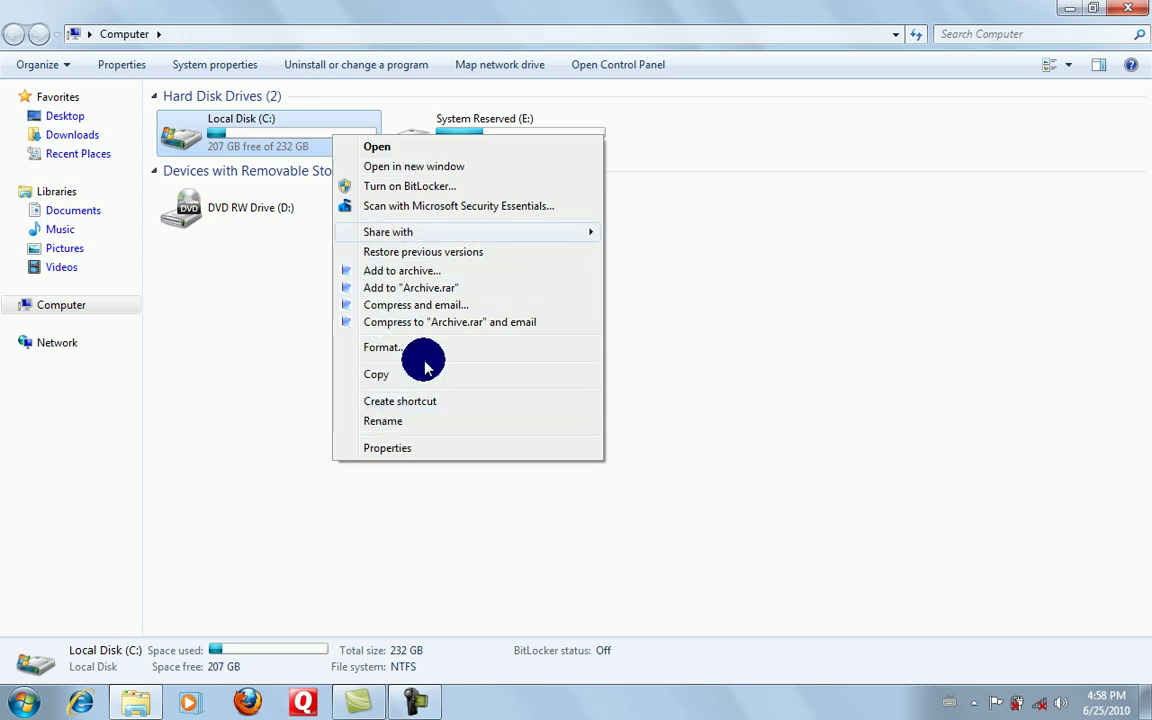
left_click(422, 443)
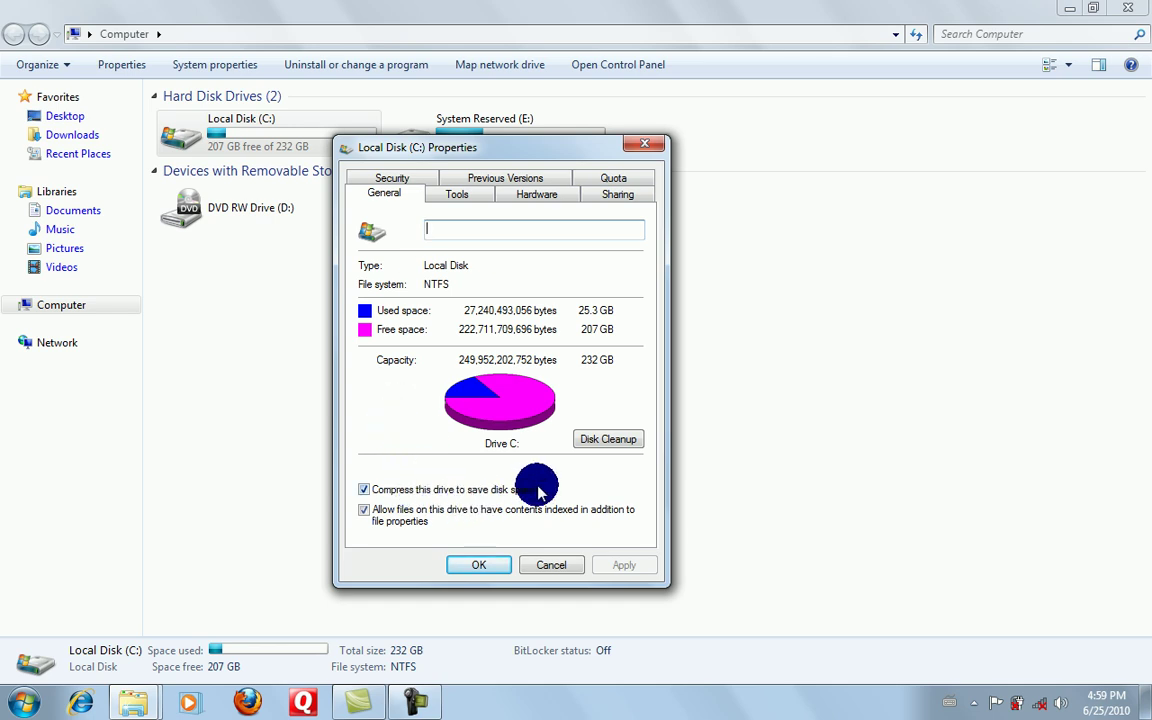
left_click(389, 495)
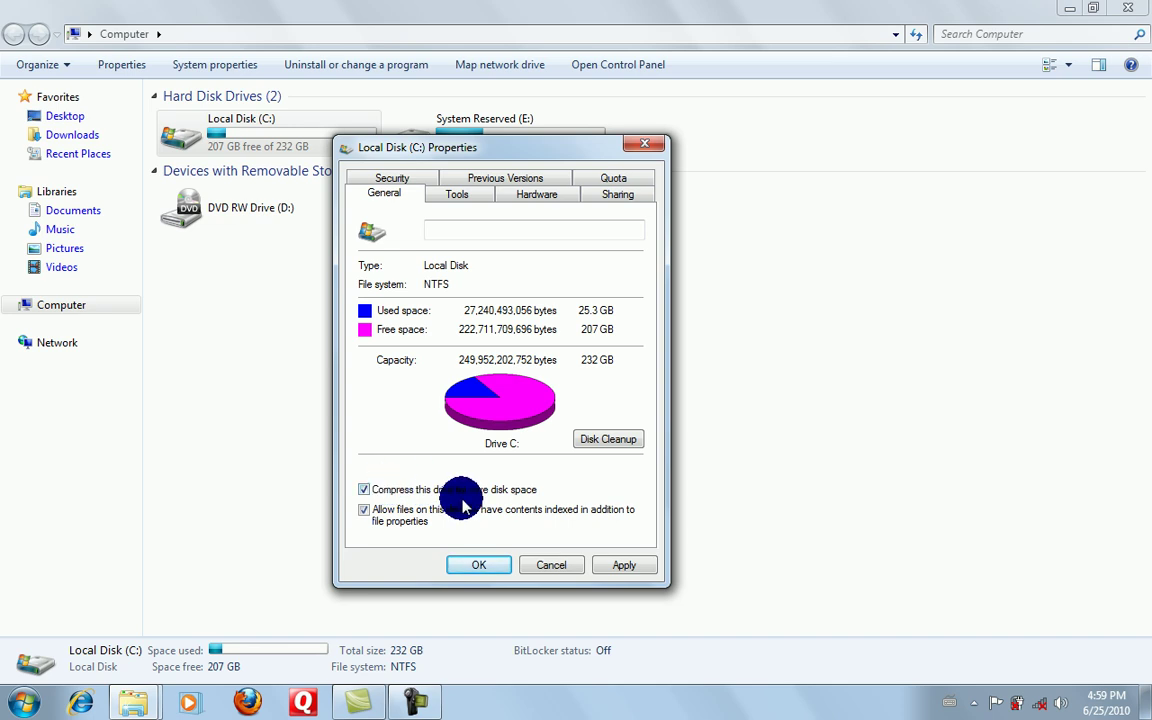
left_click(364, 489)
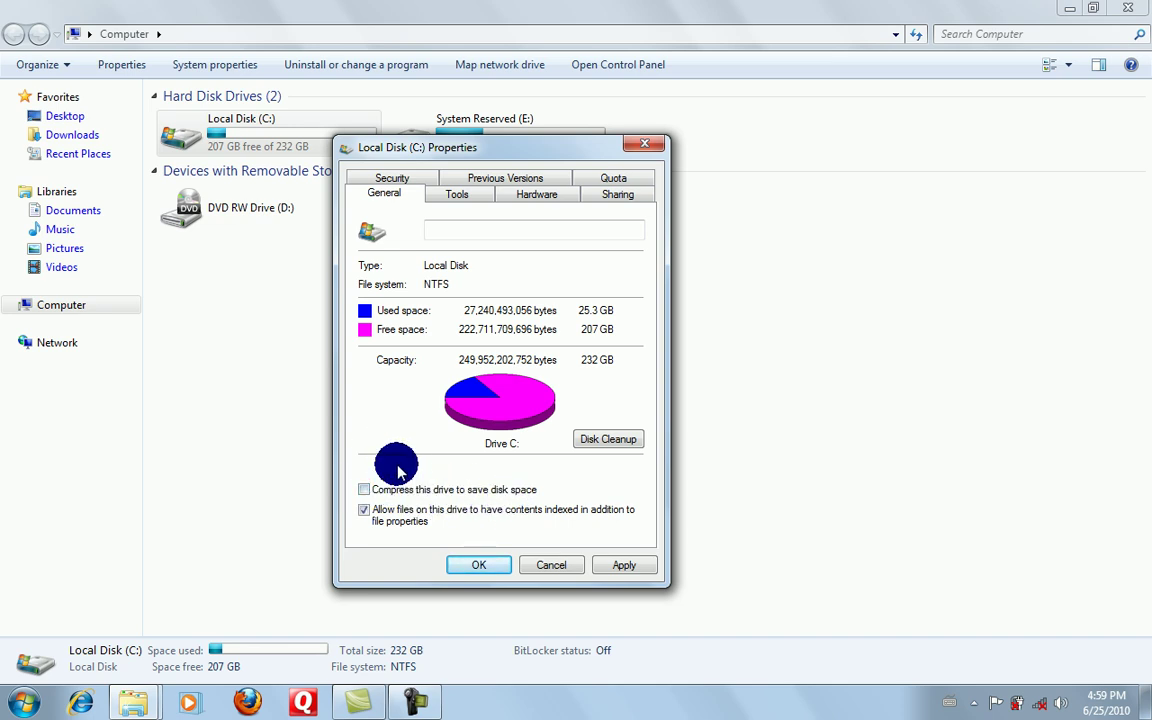
left_click(364, 489)
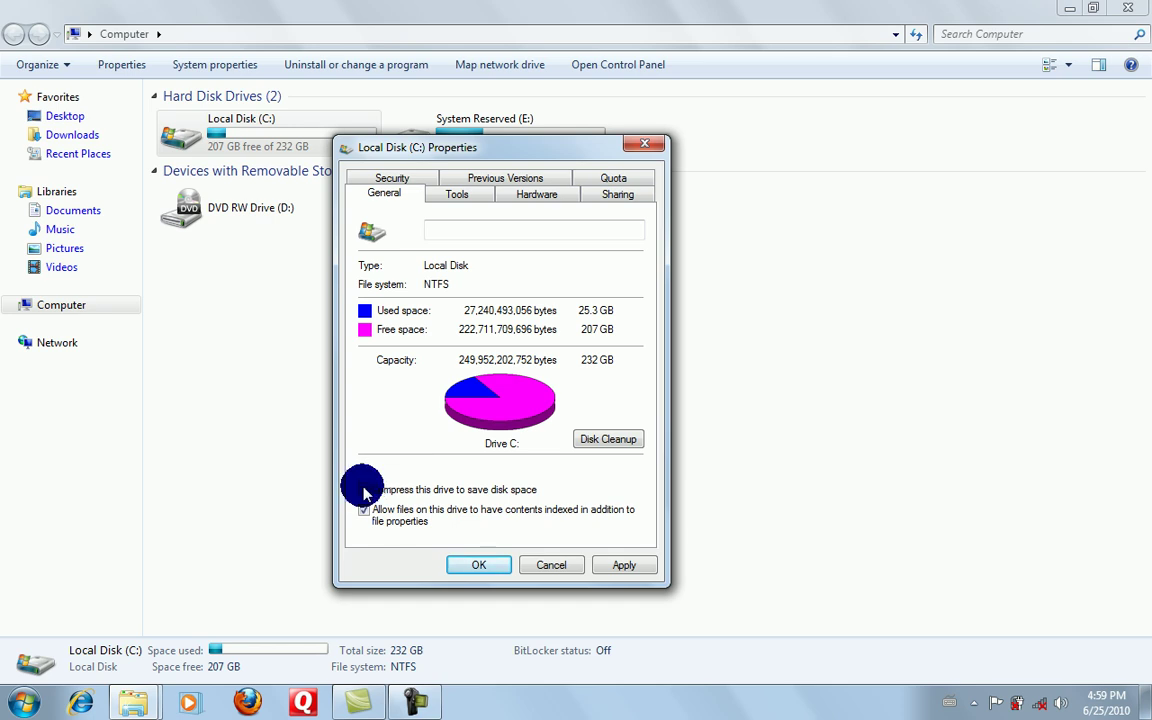
left_click(625, 564)
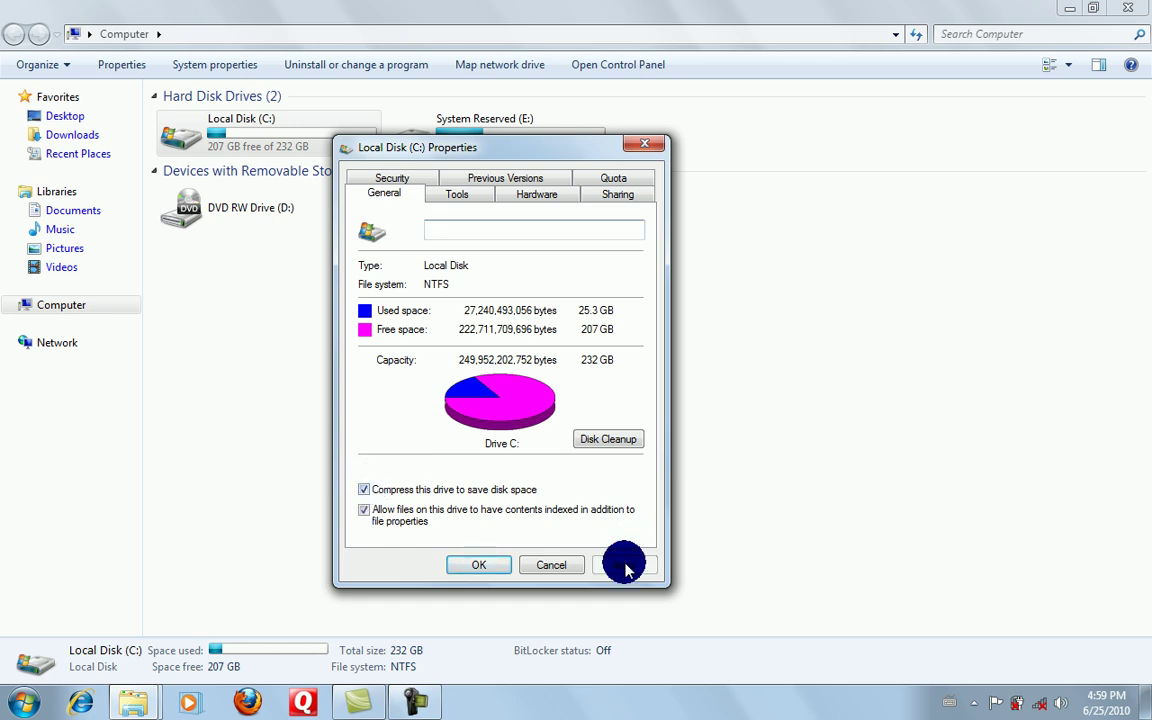
left_click(479, 564)
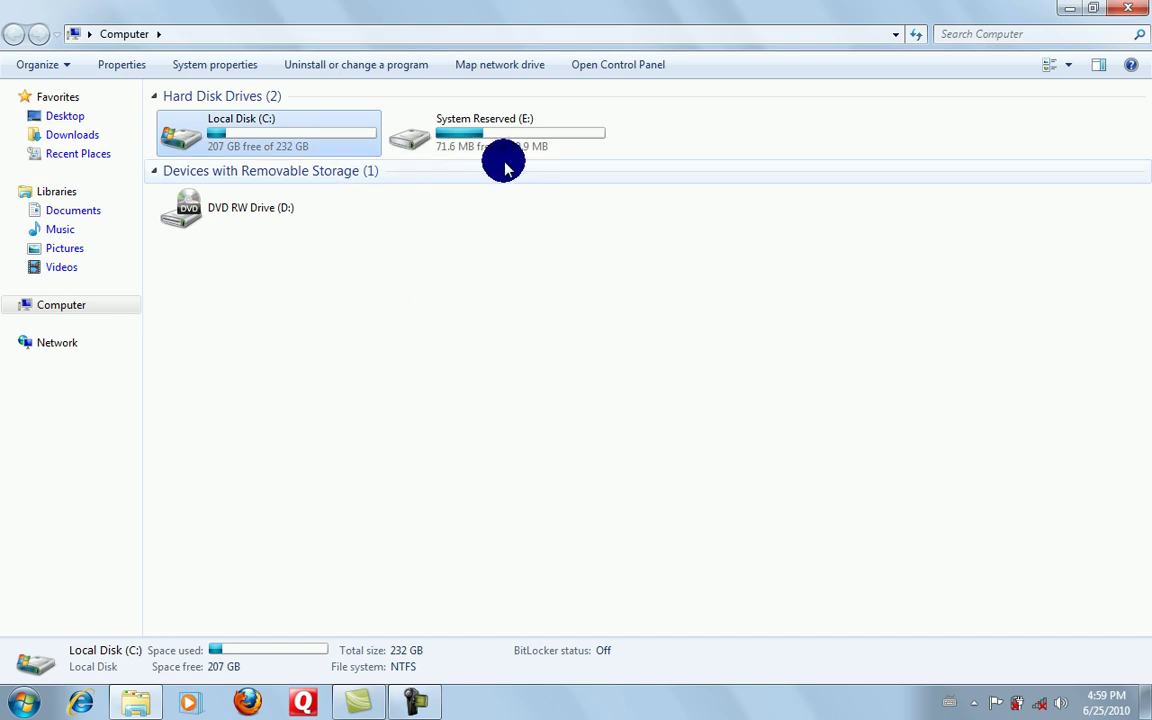
double_click(318, 140)
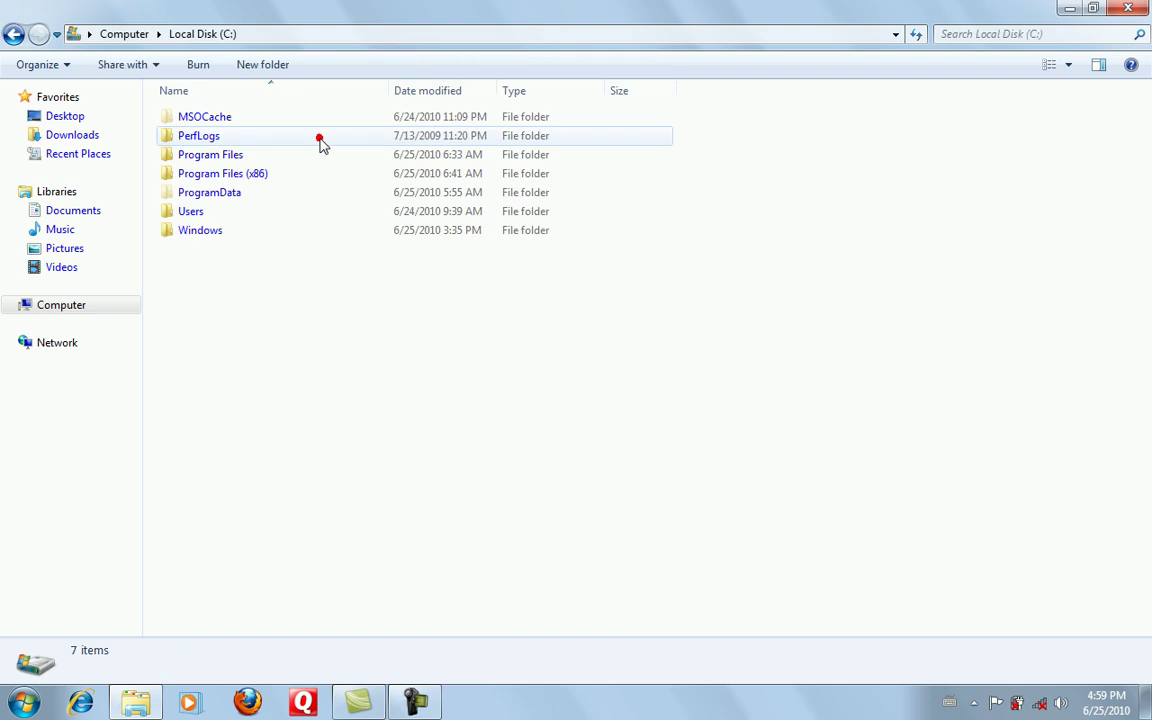
left_click(269, 119)
left_click(98, 120)
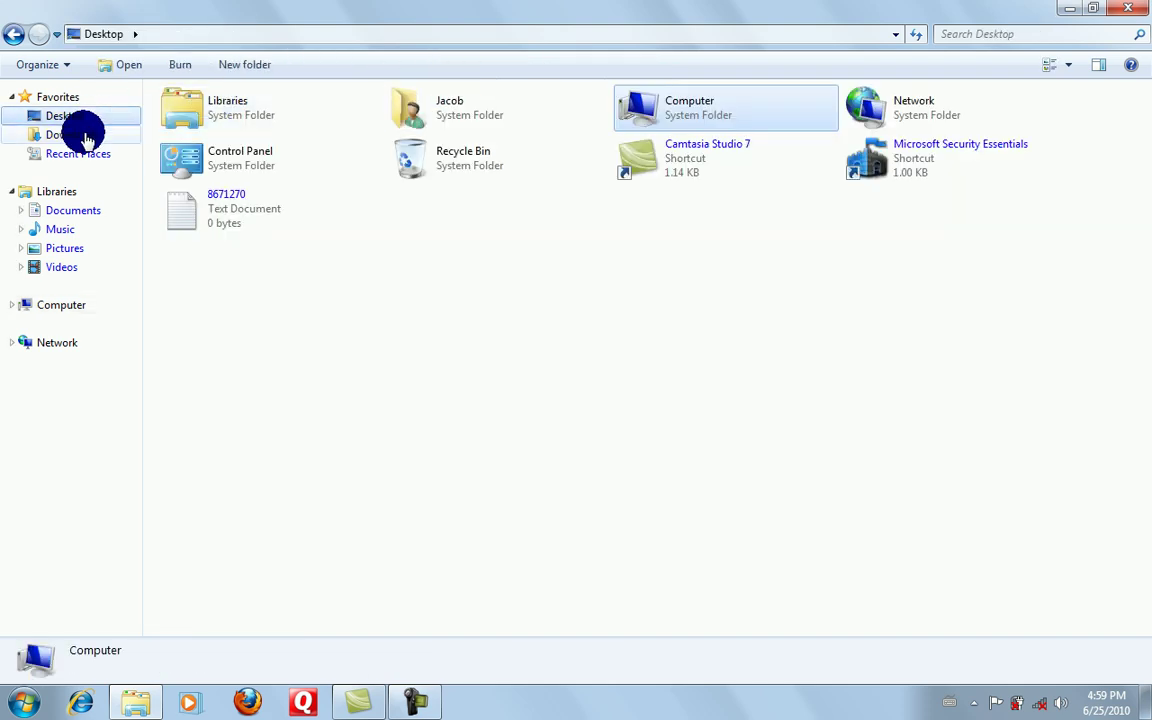
- Open the properties of the Business folder in the Documents library
left_click(72, 211)
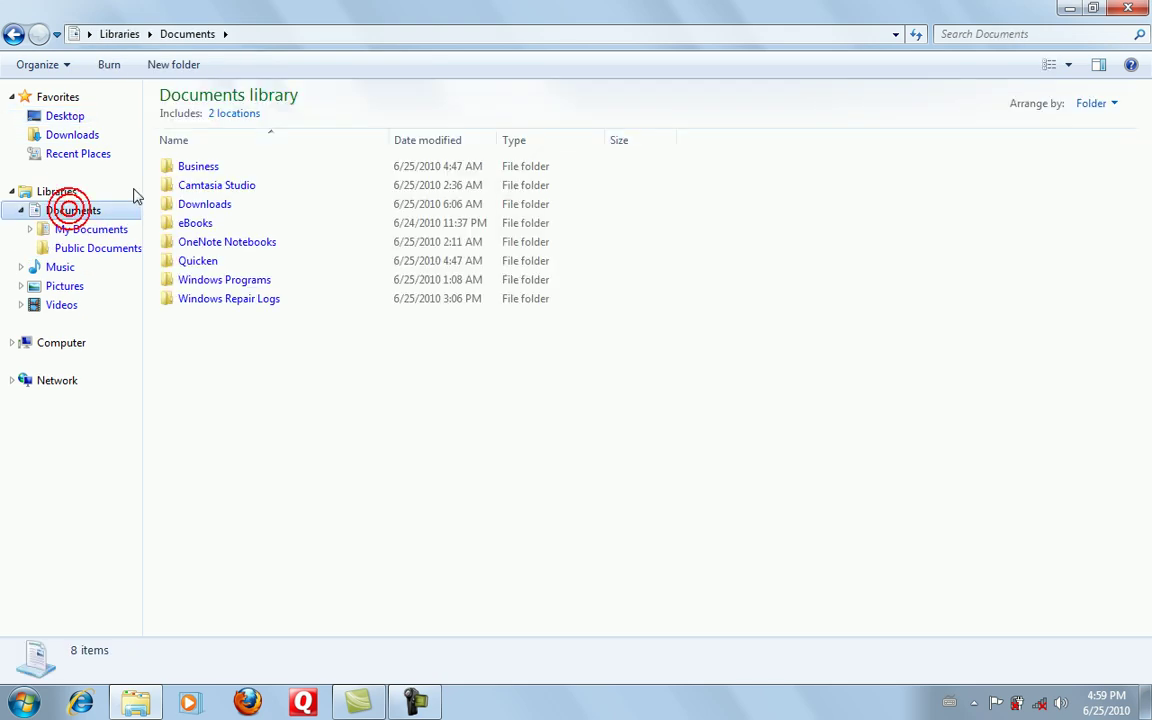
right_click(226, 172)
left_click(205, 168)
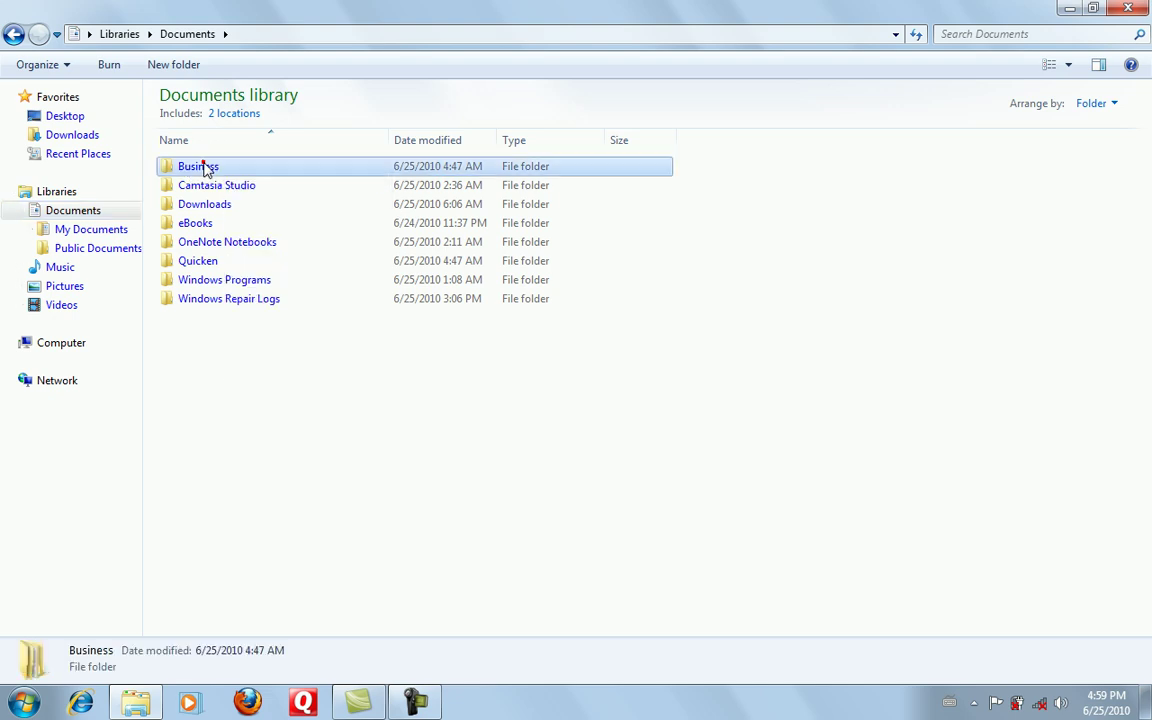
right_click(201, 167)
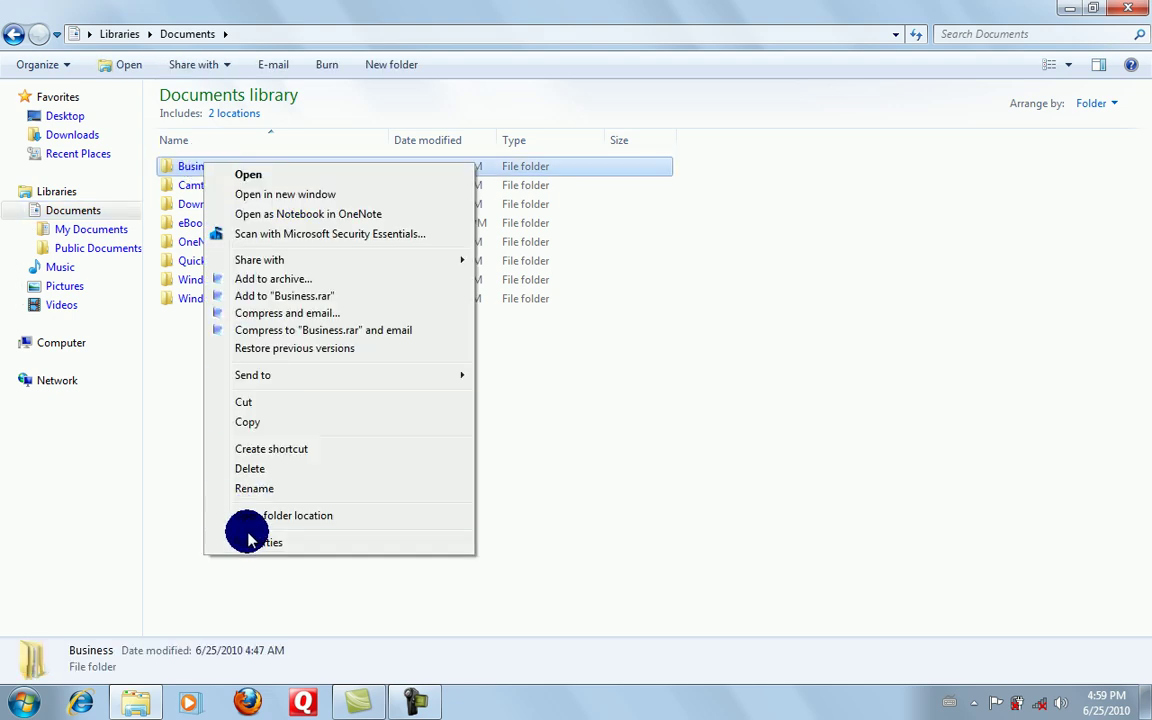
left_click(251, 543)
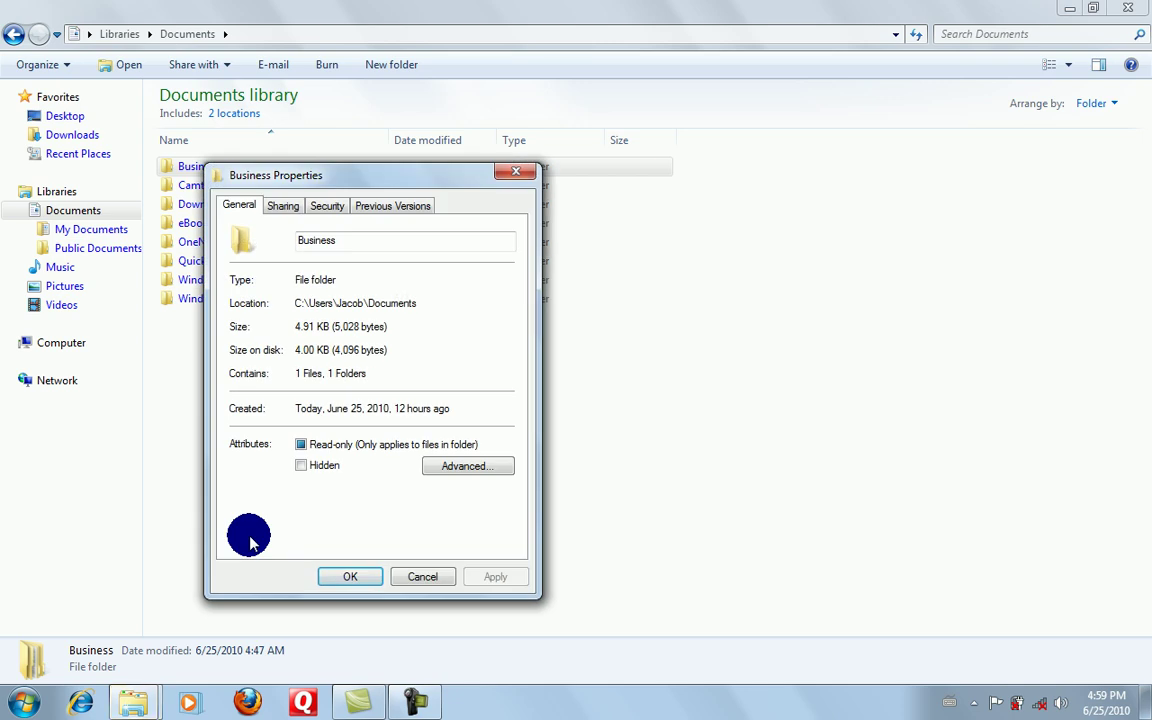
- Look through the Business folder's Sharing, Security, Previous Versions and General properties, and close the dialog
left_click(290, 207)
left_click(322, 210)
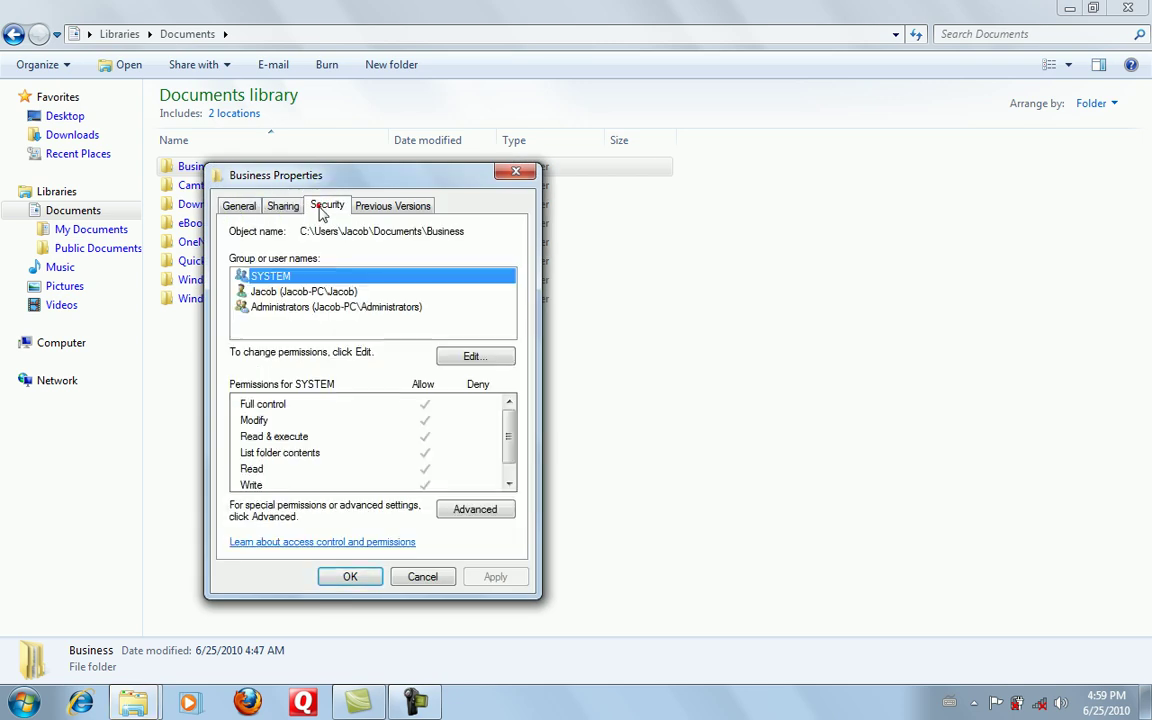
left_click(358, 205)
left_click(333, 207)
left_click(287, 206)
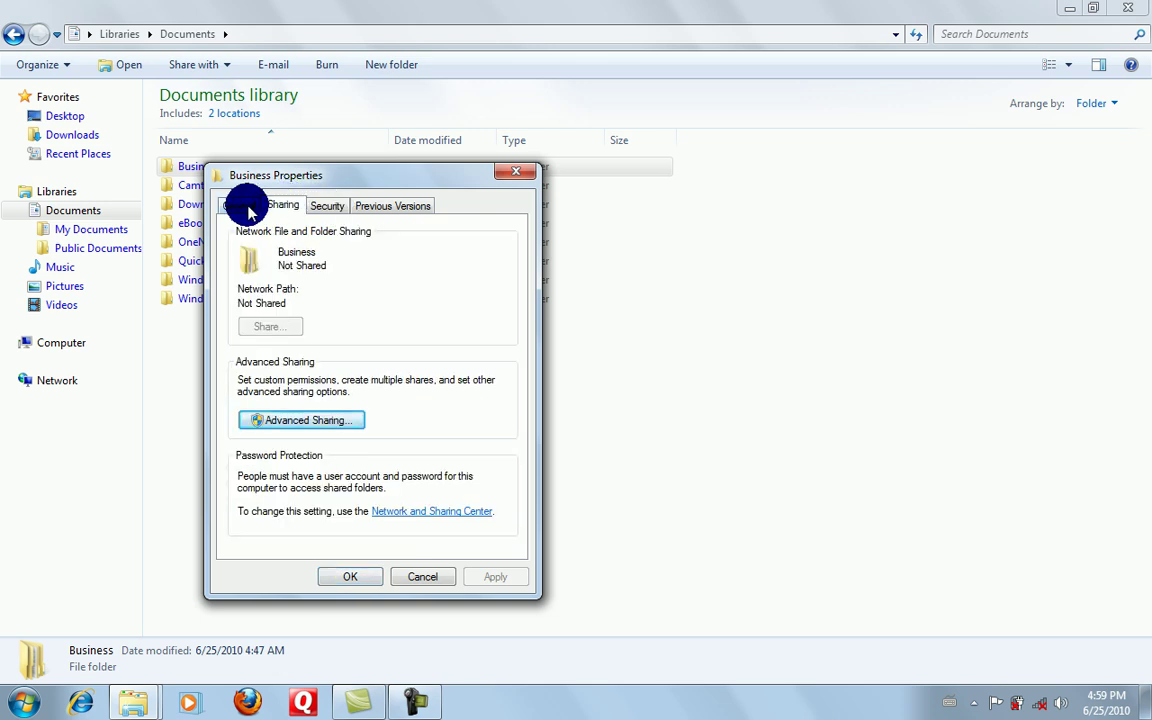
left_click(247, 207)
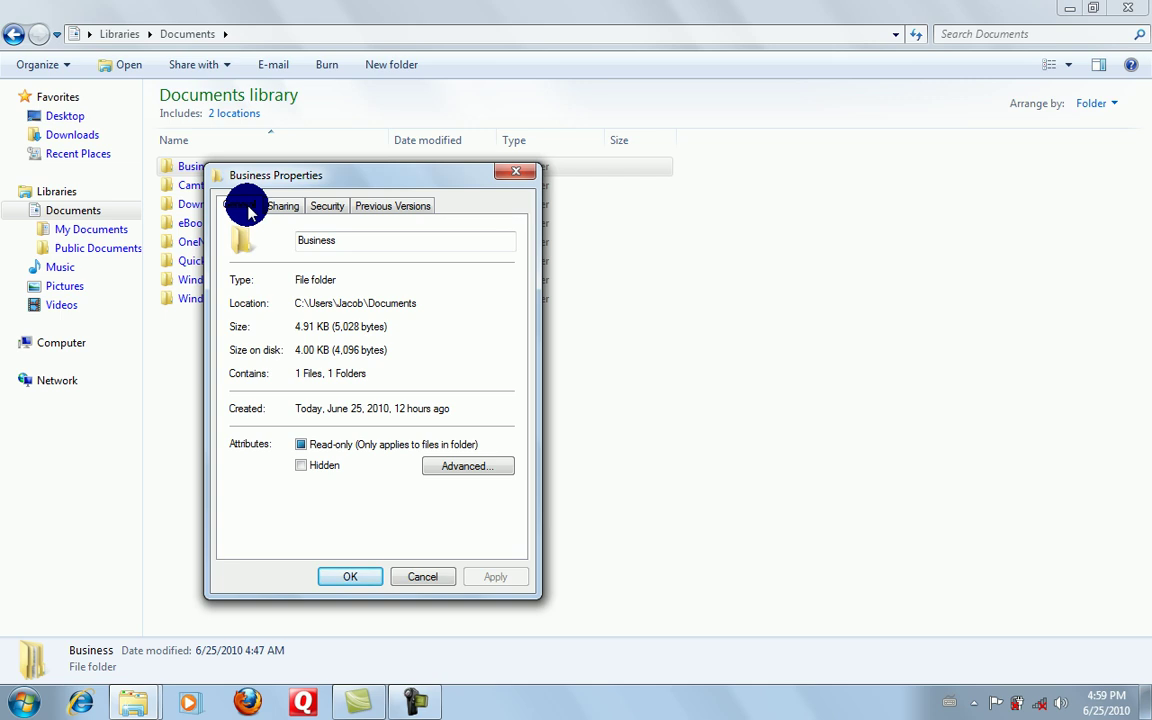
left_click(510, 175)
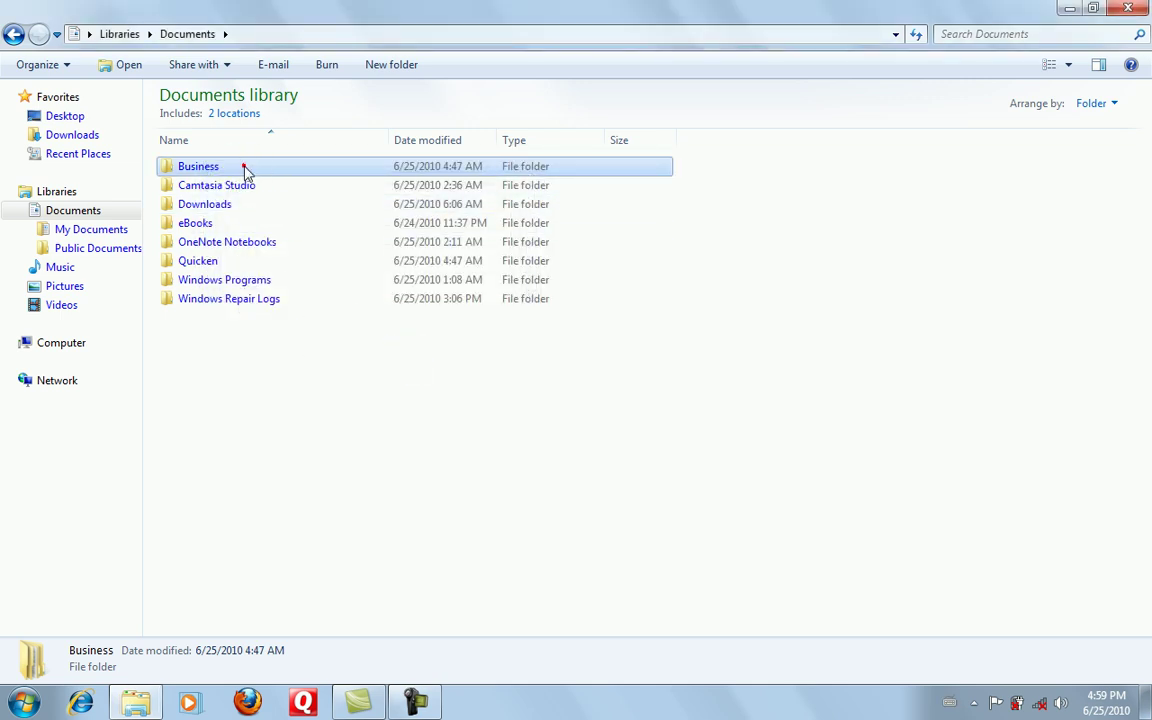
- Examine the advanced attributes of the Customer Invoices folder inside Business, and close its properties without changes
double_click(244, 170)
right_click(229, 170)
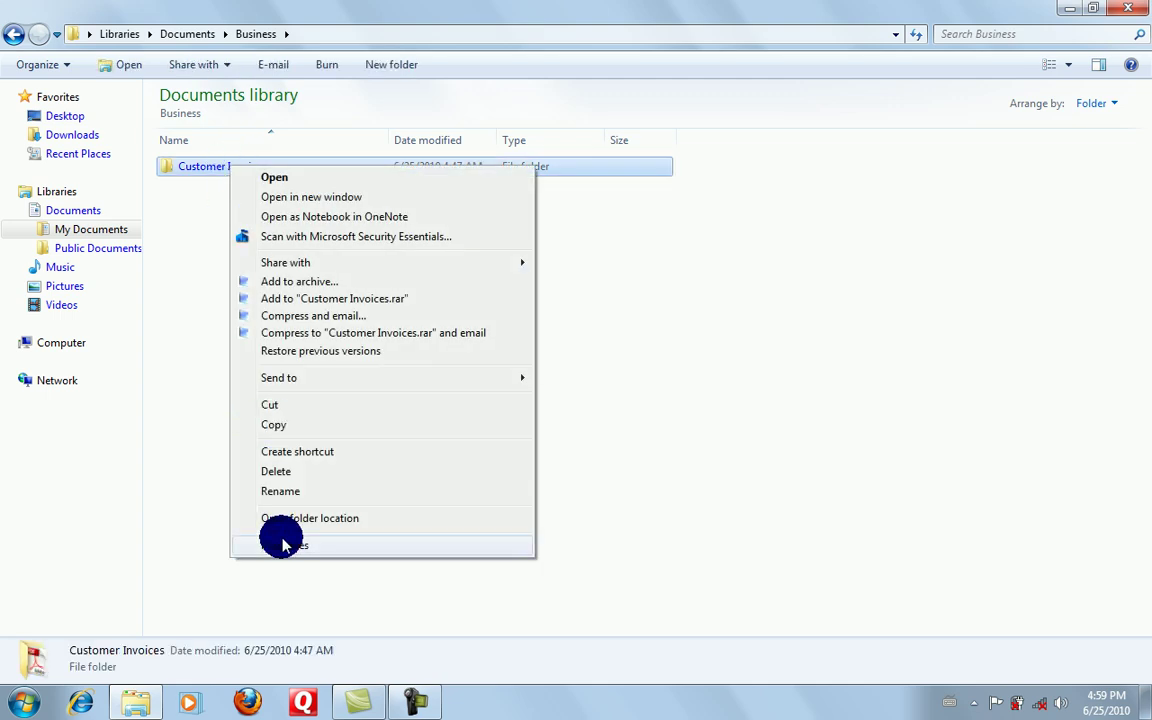
left_click(284, 545)
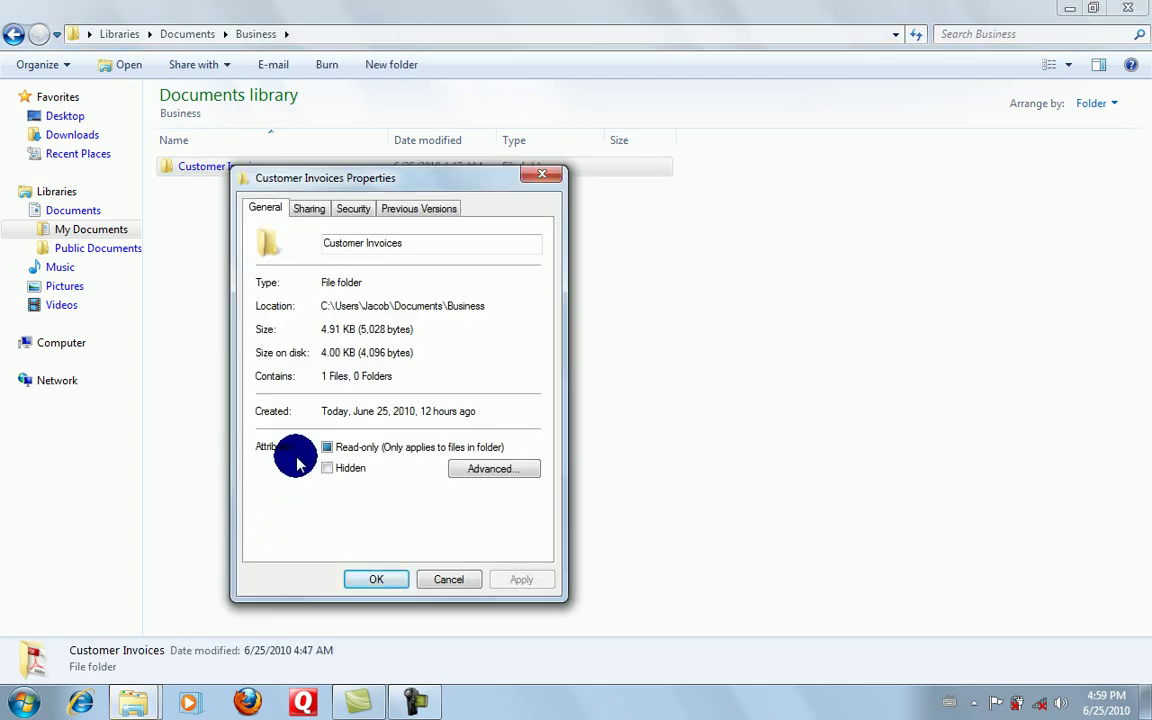
left_click(470, 474)
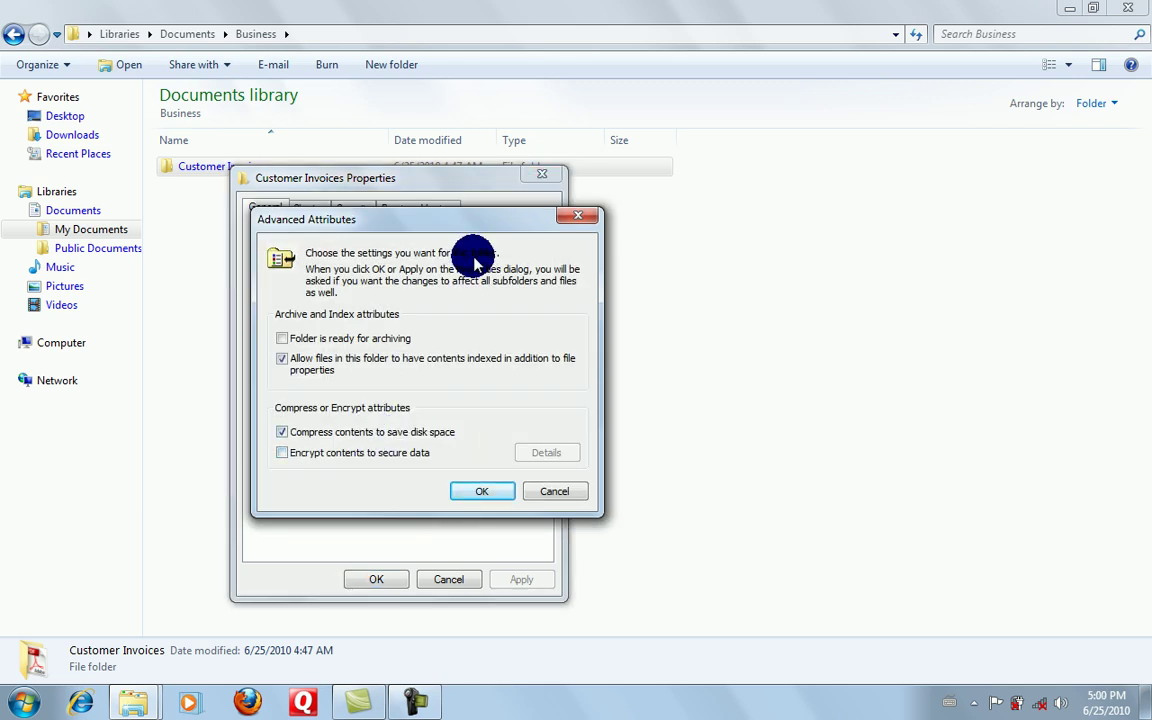
left_click(578, 215)
left_click(551, 178)
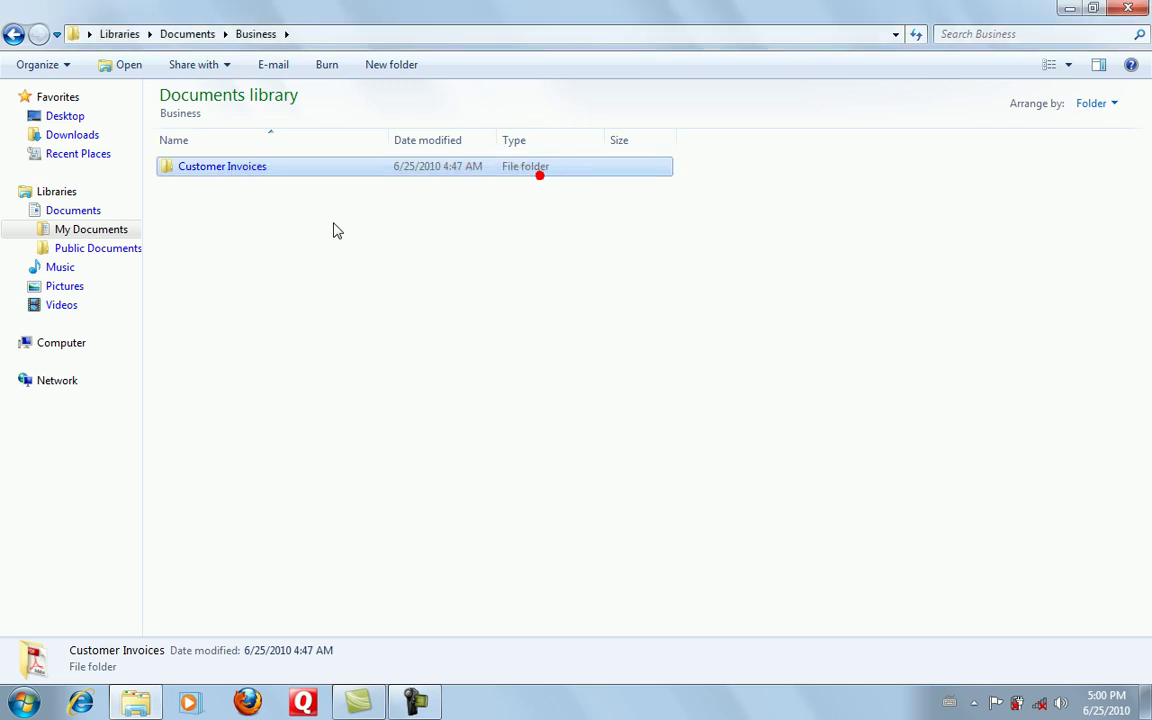
right_click(270, 173)
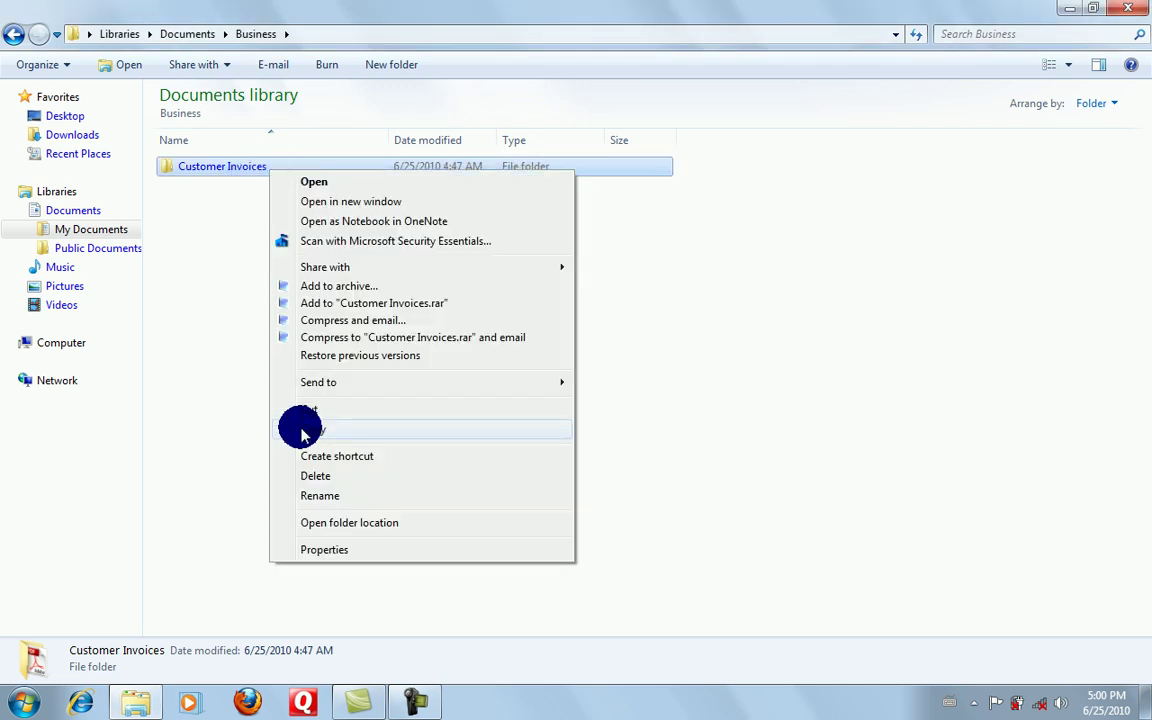
left_click(224, 432)
- Go to the Videos library and locate the Video Tutorials folder
left_click(77, 305)
left_click(287, 188)
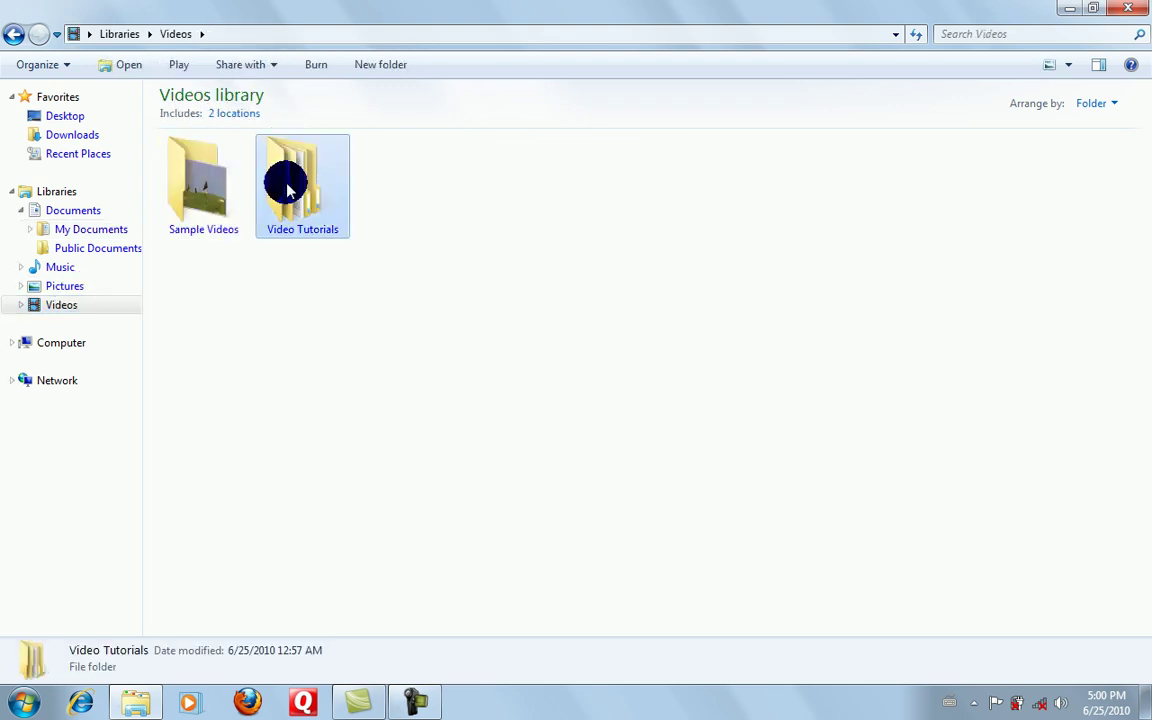
right_click(287, 188)
left_click(189, 389)
- Examine the properties of the Videos library and close them without changes
right_click(90, 304)
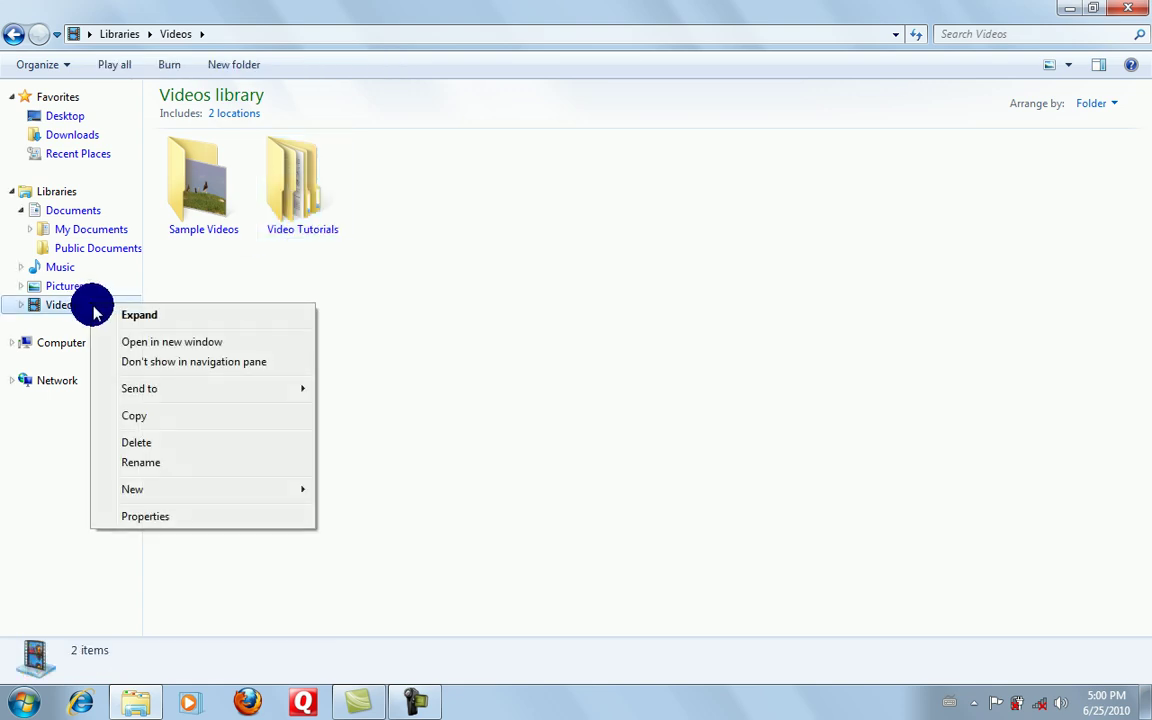
left_click(126, 514)
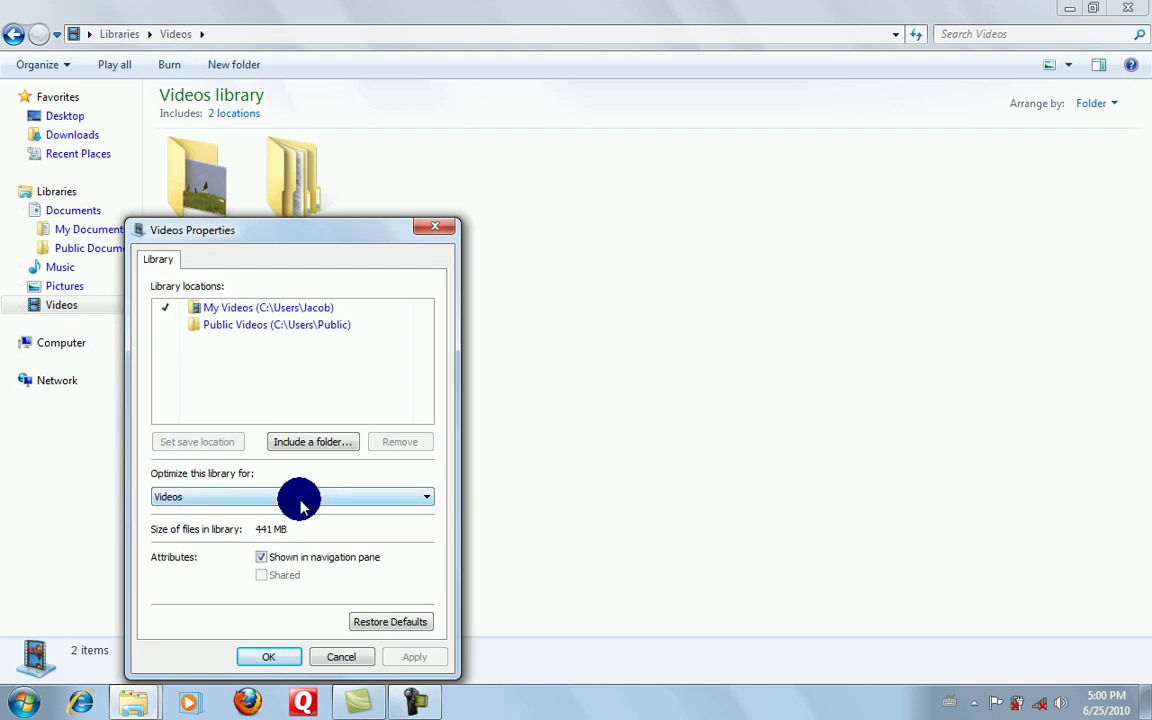
left_click(449, 232)
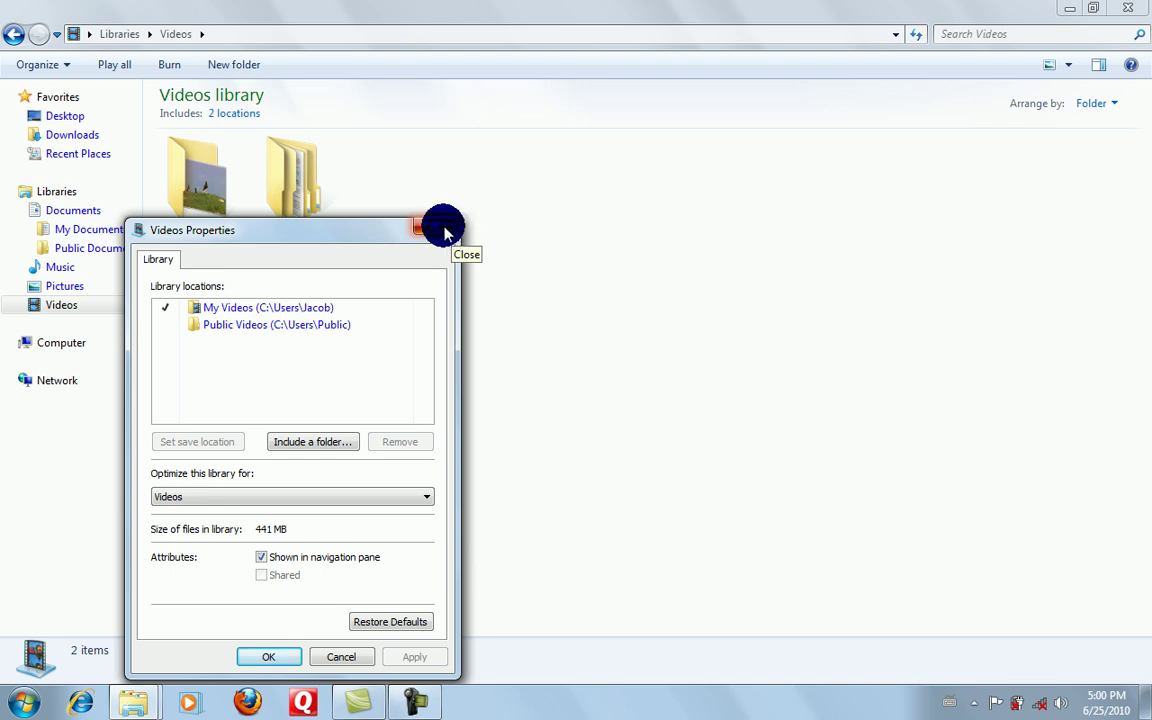
left_click(444, 232)
- Confirm the Video Tutorials folder's advanced attributes with contents compressed to save disk space, apply its properties, and close the Explorer window
left_click(302, 190)
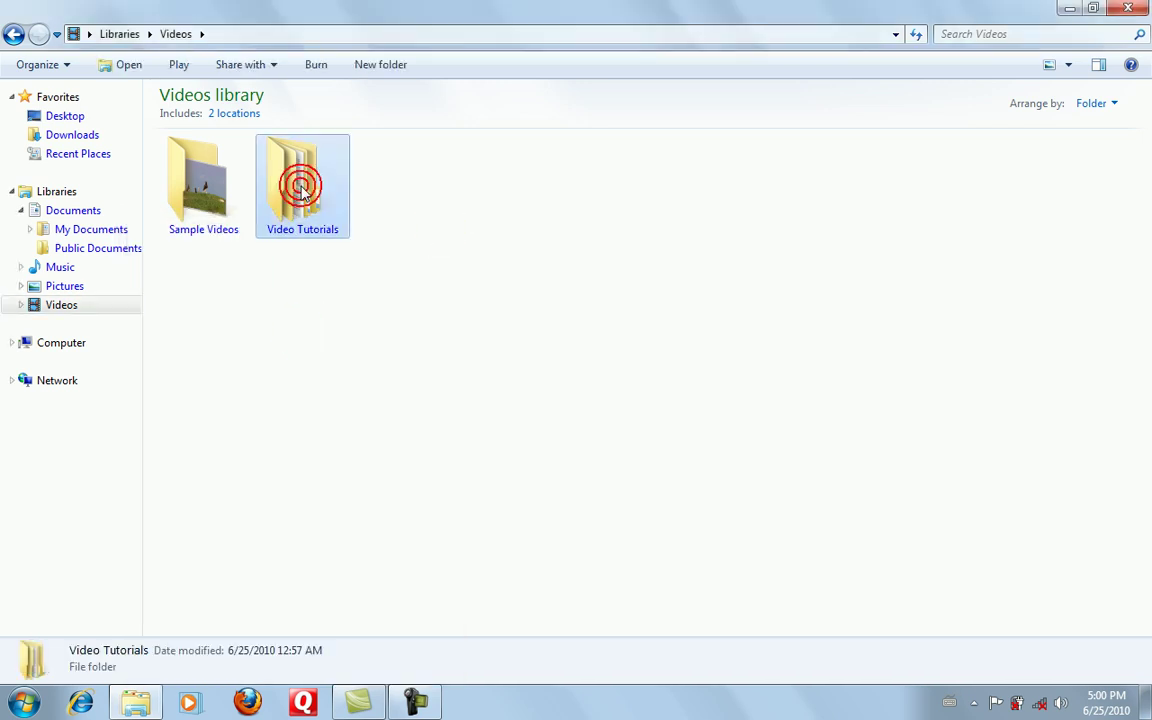
right_click(302, 190)
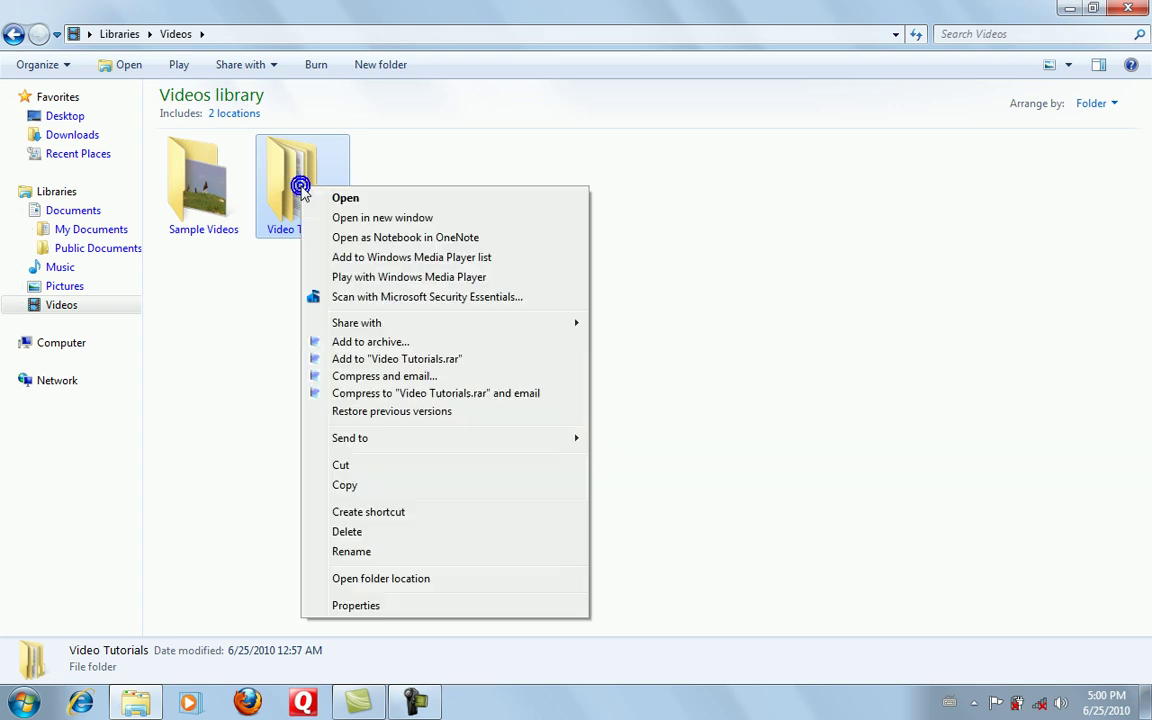
left_click(358, 605)
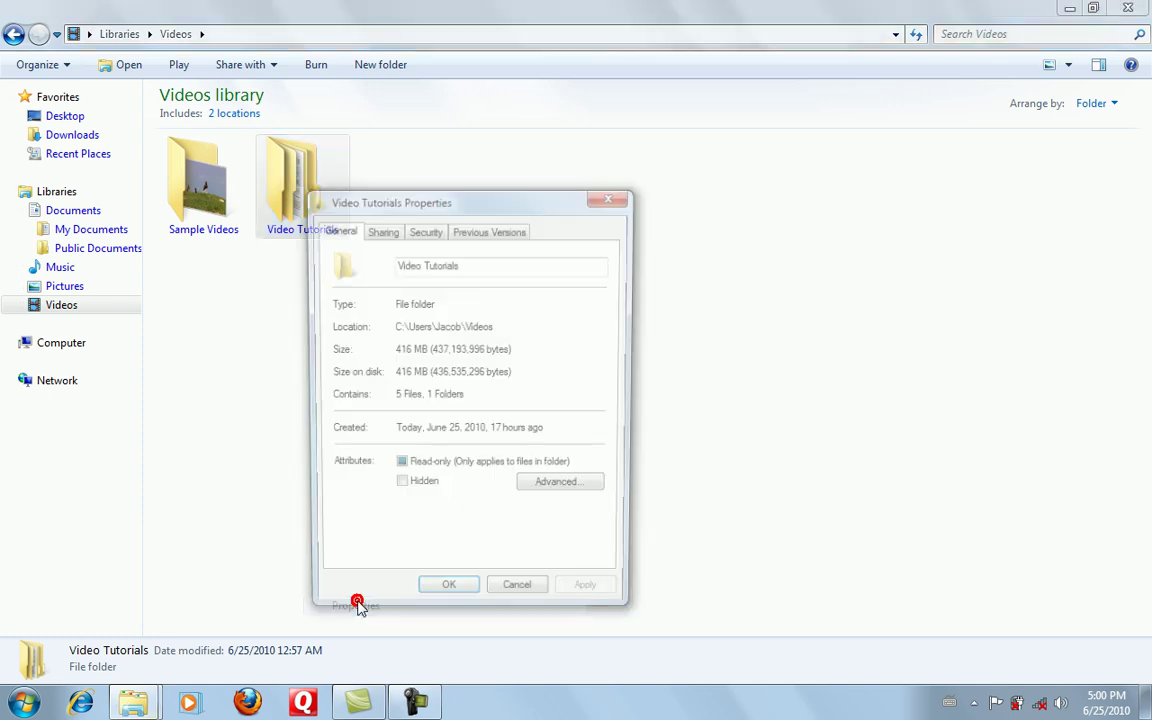
left_click(545, 488)
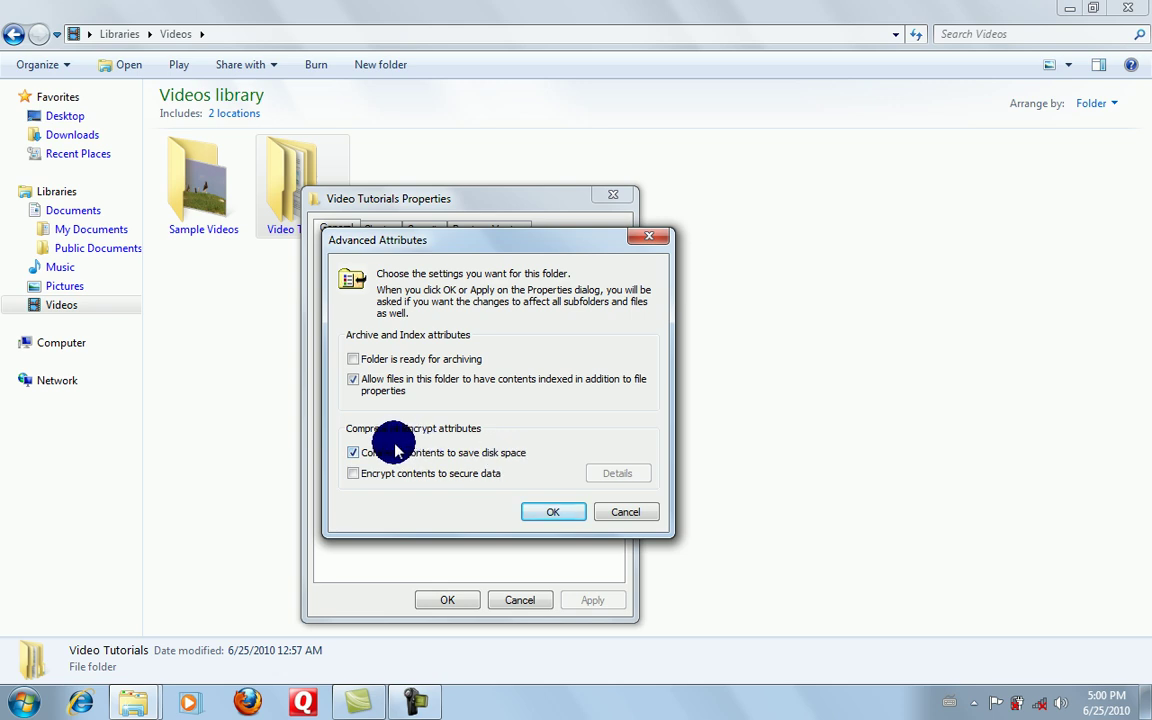
left_click(553, 512)
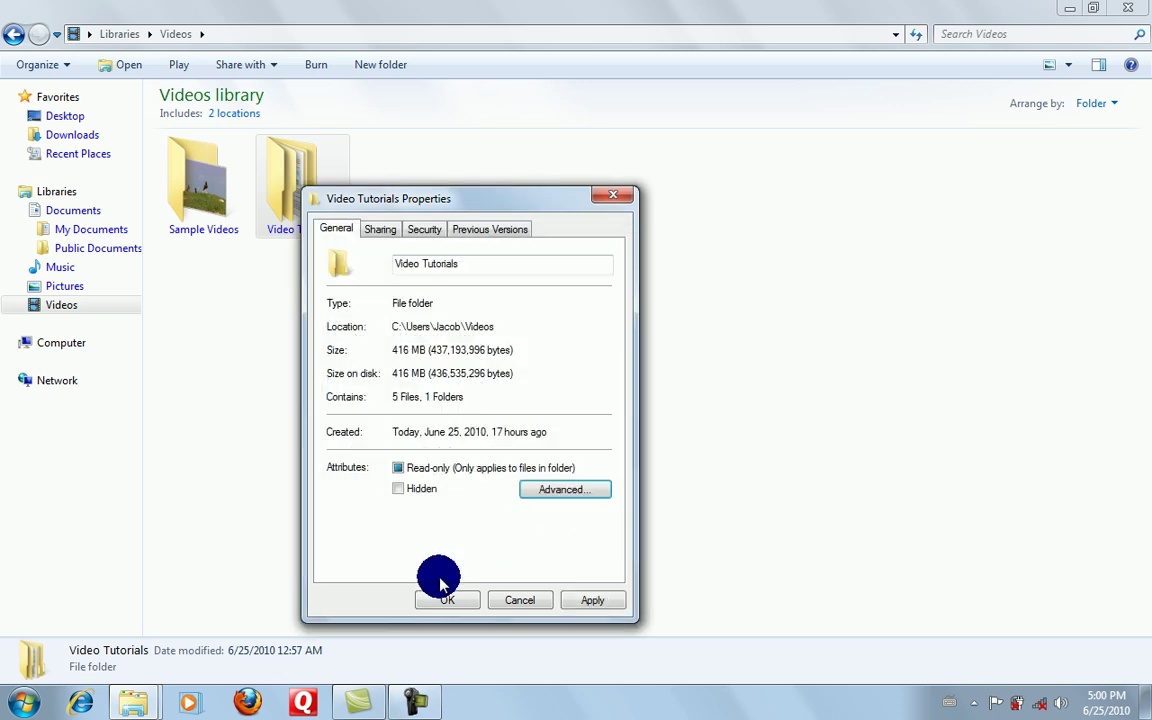
left_click(598, 600)
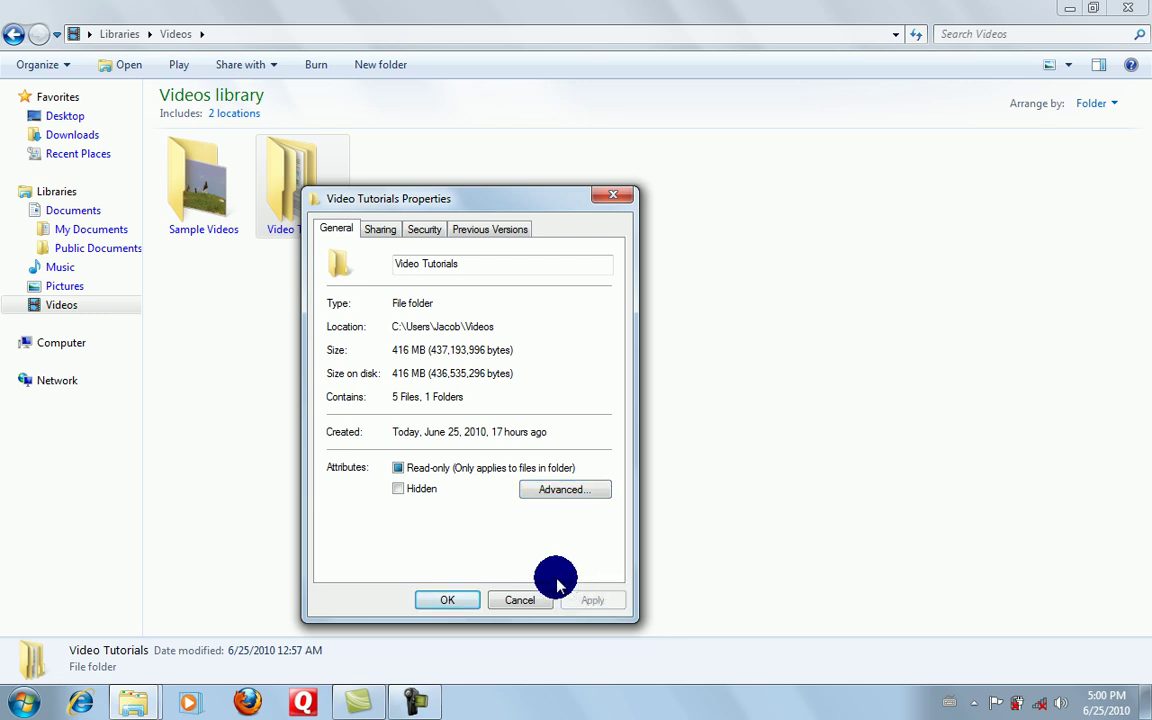
left_click(450, 600)
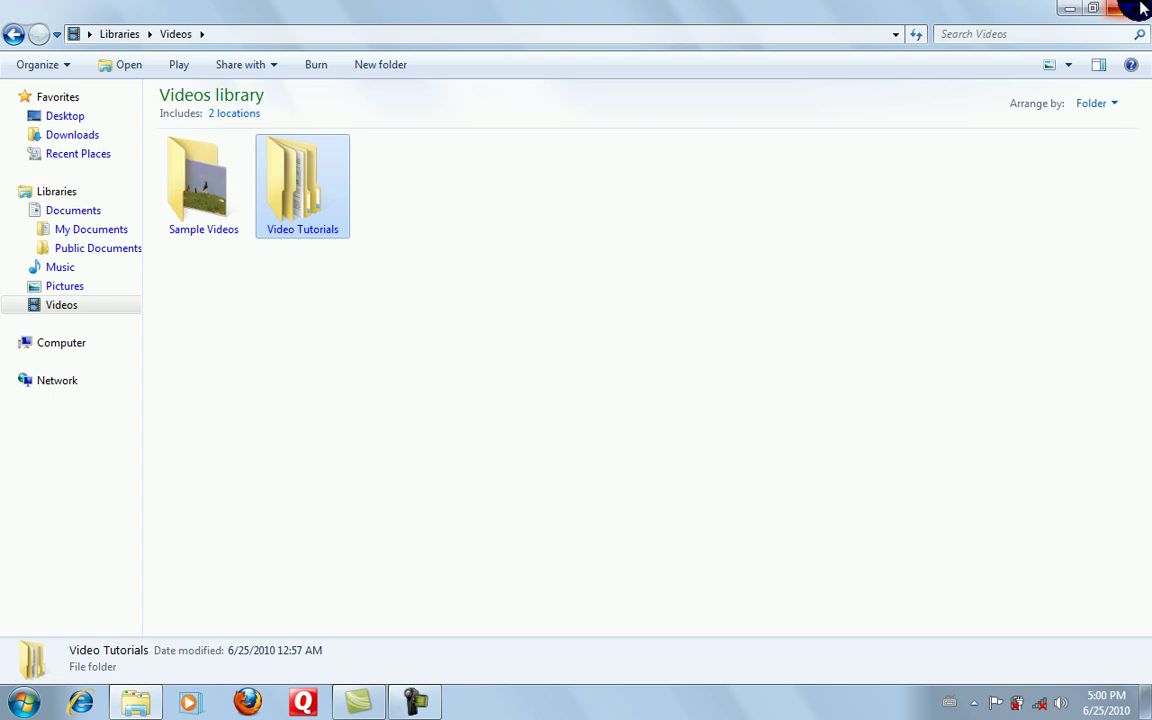
left_click(1141, 9)
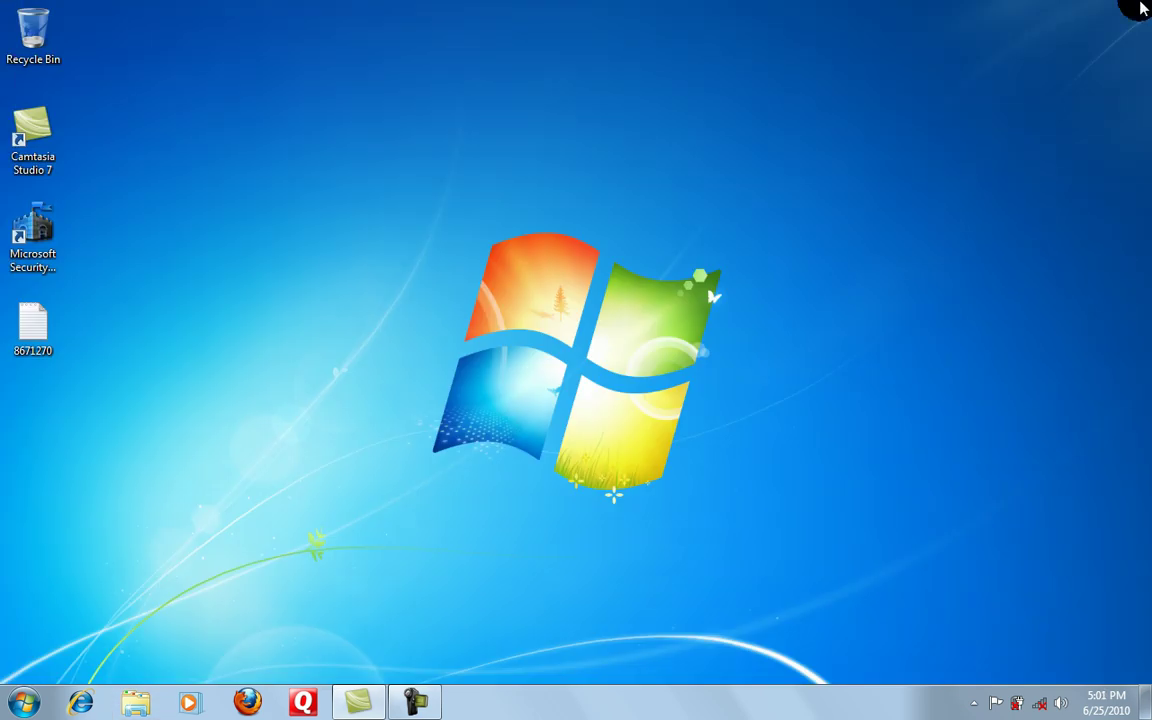